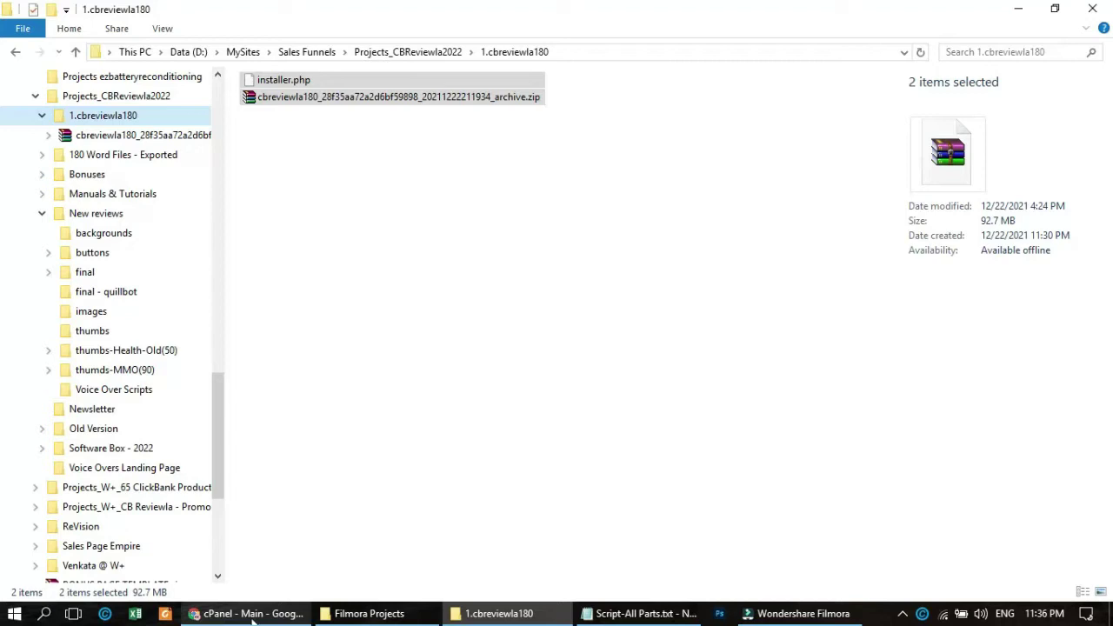
# - With installer.php and the archive zip located in Explorer, bring the cPanel home page back to the front
pyautogui.click(252, 617)
# - Scroll down to the Files section of cPanel and launch File Manager
pyautogui.scroll(-1, 765, 403)
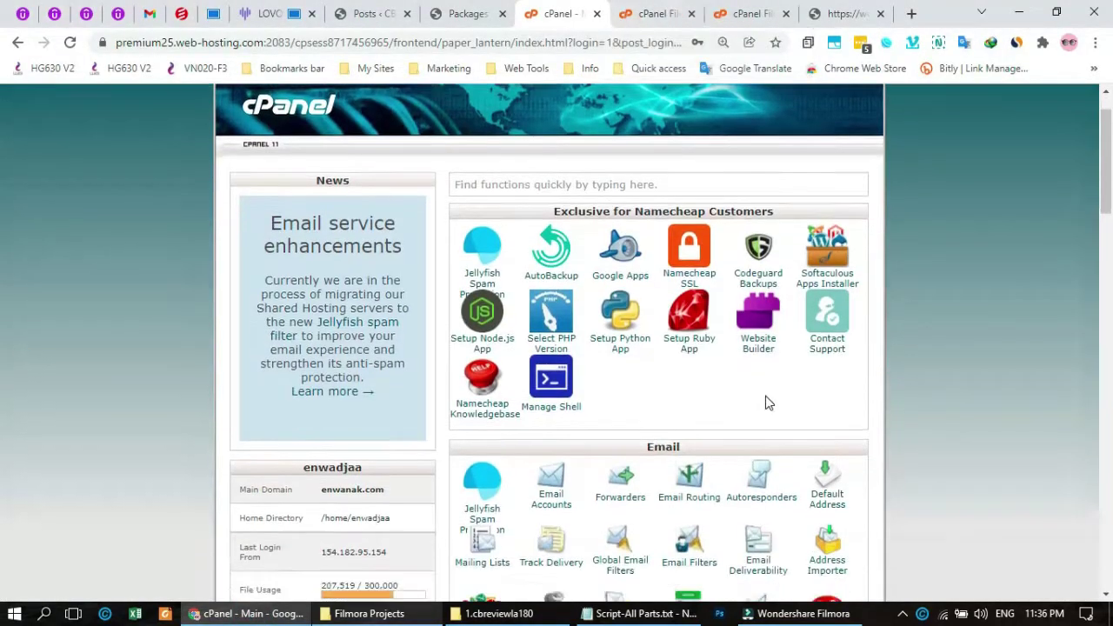
pyautogui.scroll(-8, 766, 403)
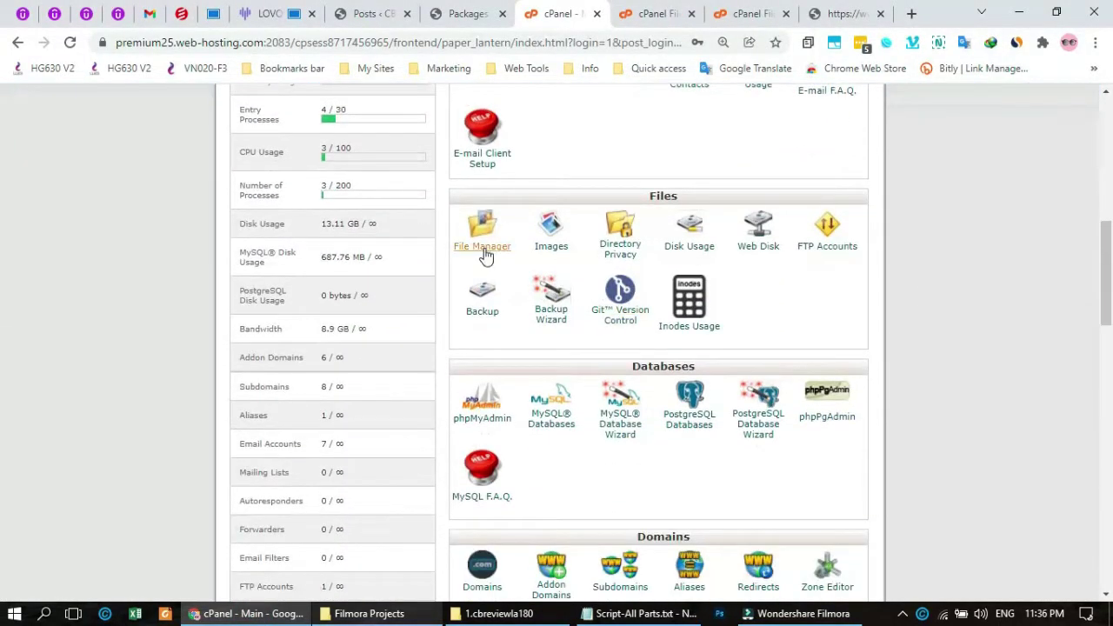
pyautogui.click(484, 249)
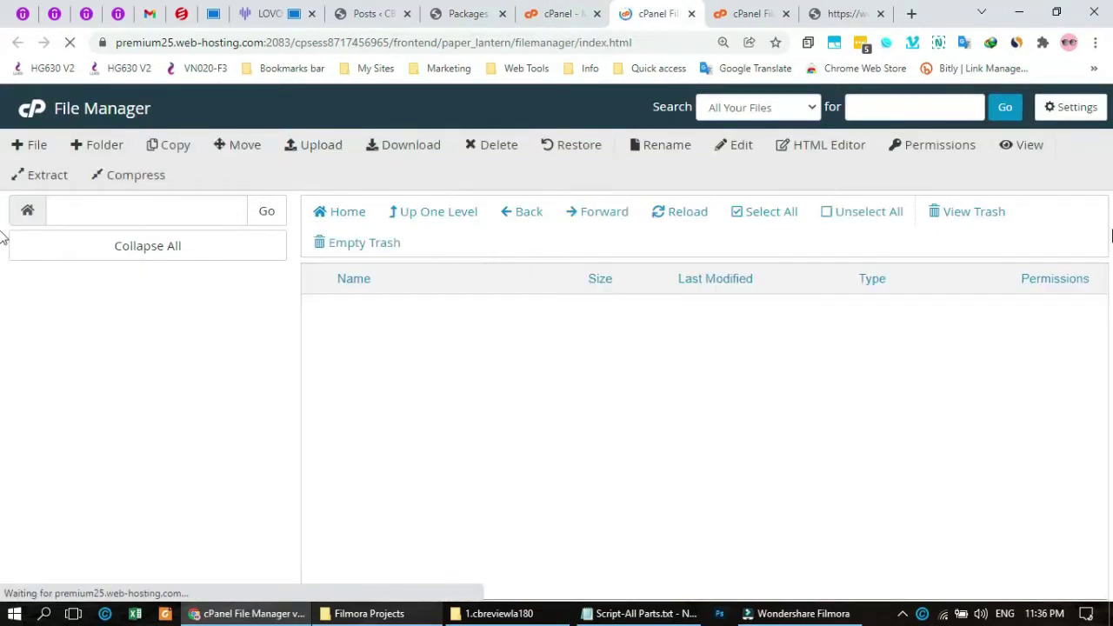
pyautogui.moveTo(1102, 332); pyautogui.dragTo(1103, 485)
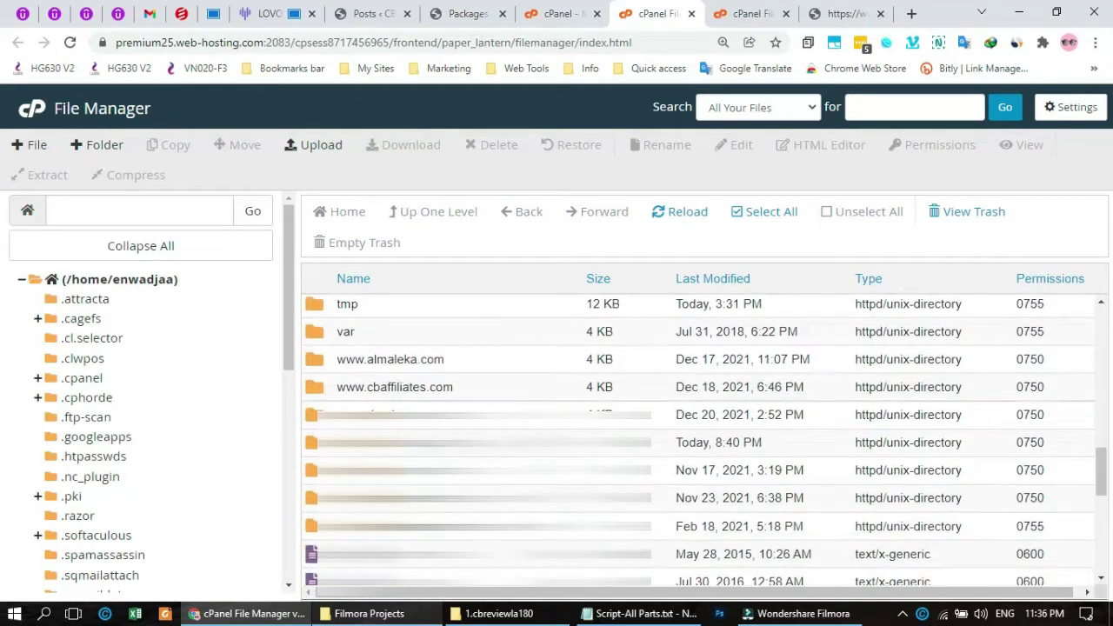
pyautogui.doubleClick(480, 380)
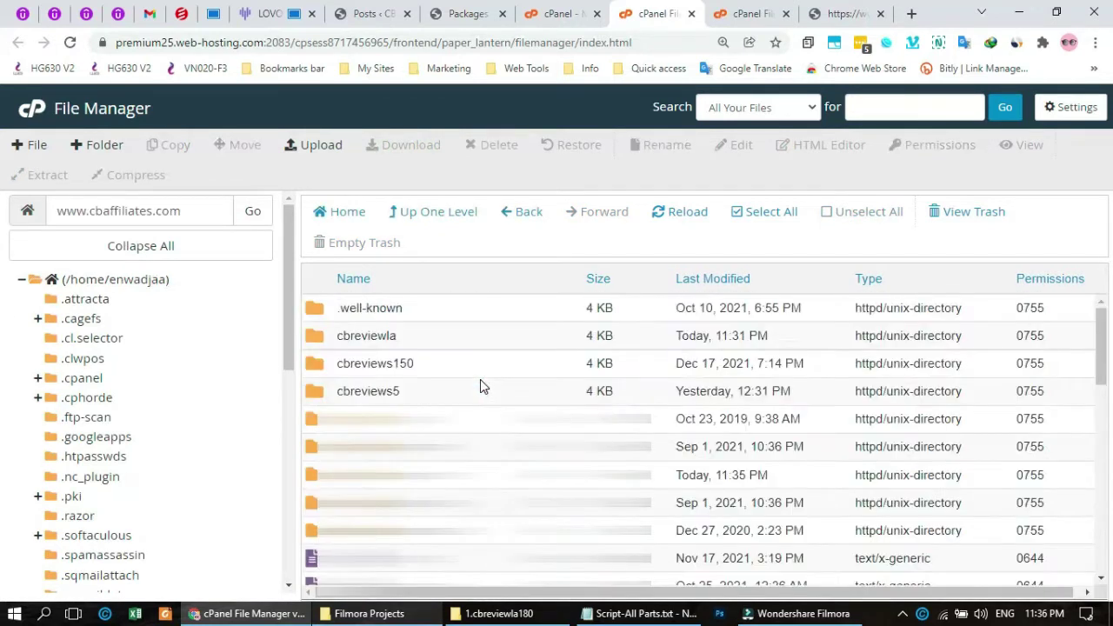
pyautogui.doubleClick(483, 339)
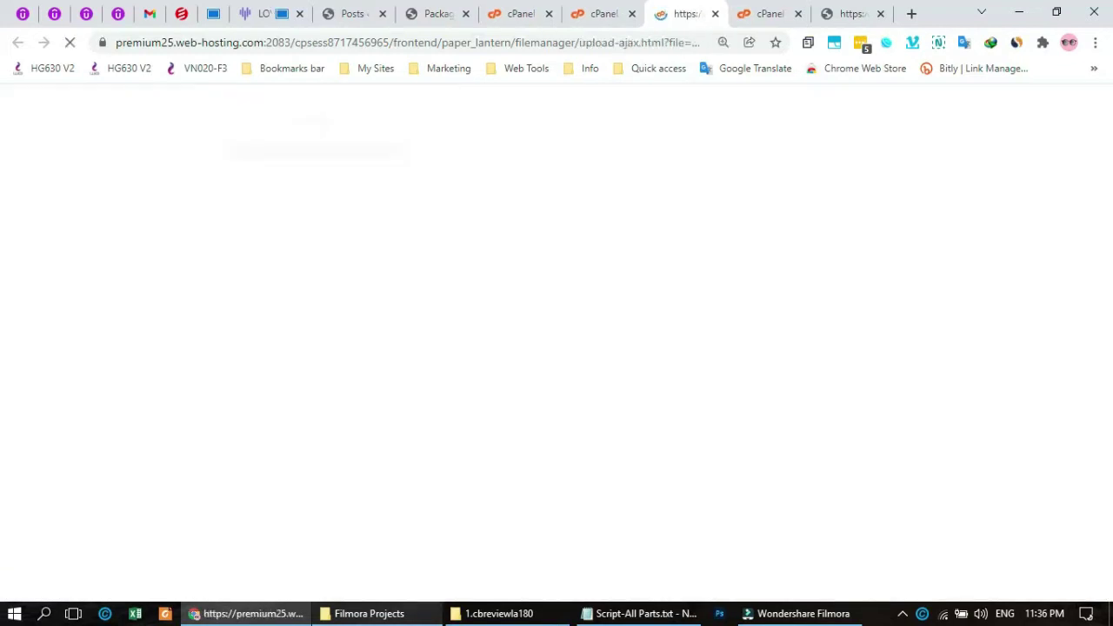
# - Upload installer.php and the 92.66 MB archive zip into cbreviewla, then select both uploaded files
pyautogui.click(502, 614)
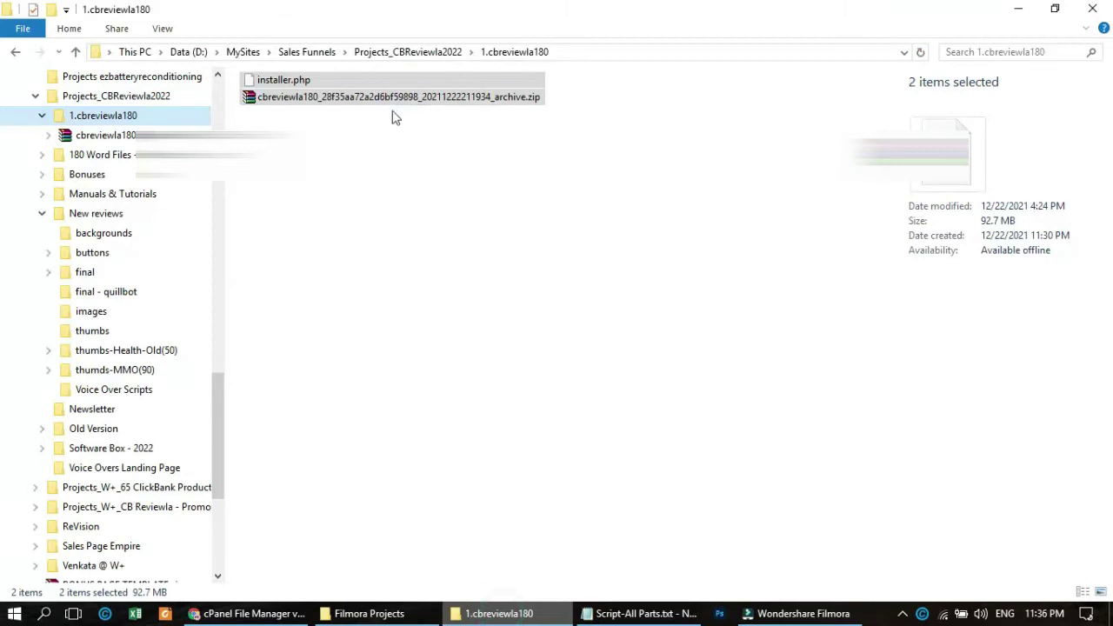
pyautogui.moveTo(392, 98); pyautogui.dragTo(442, 351)
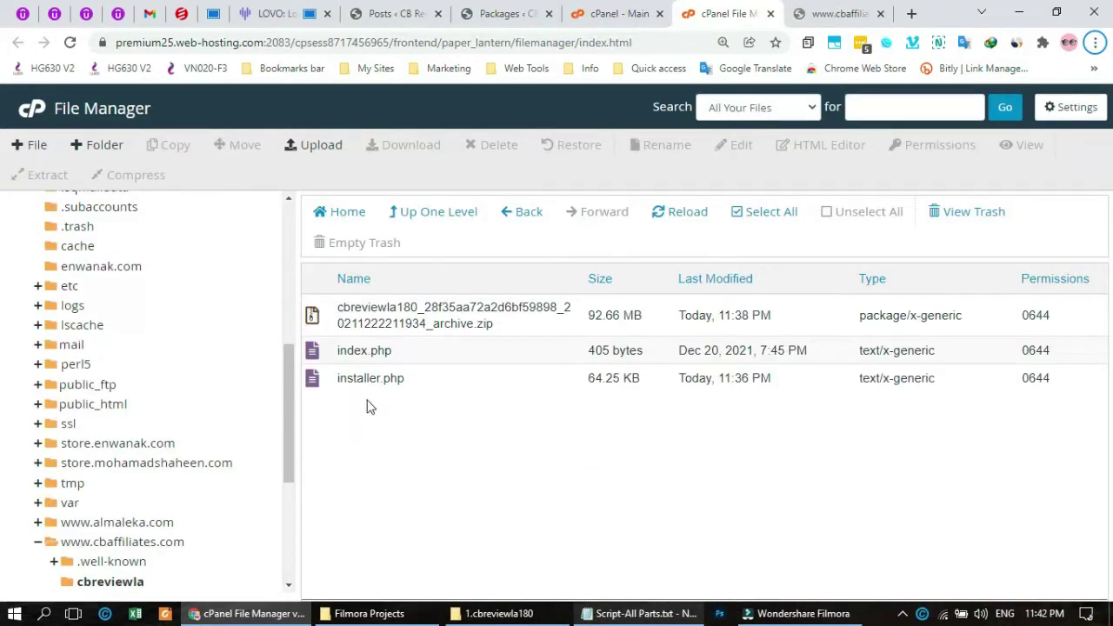
pyautogui.click(423, 382)
pyautogui.click(469, 317)
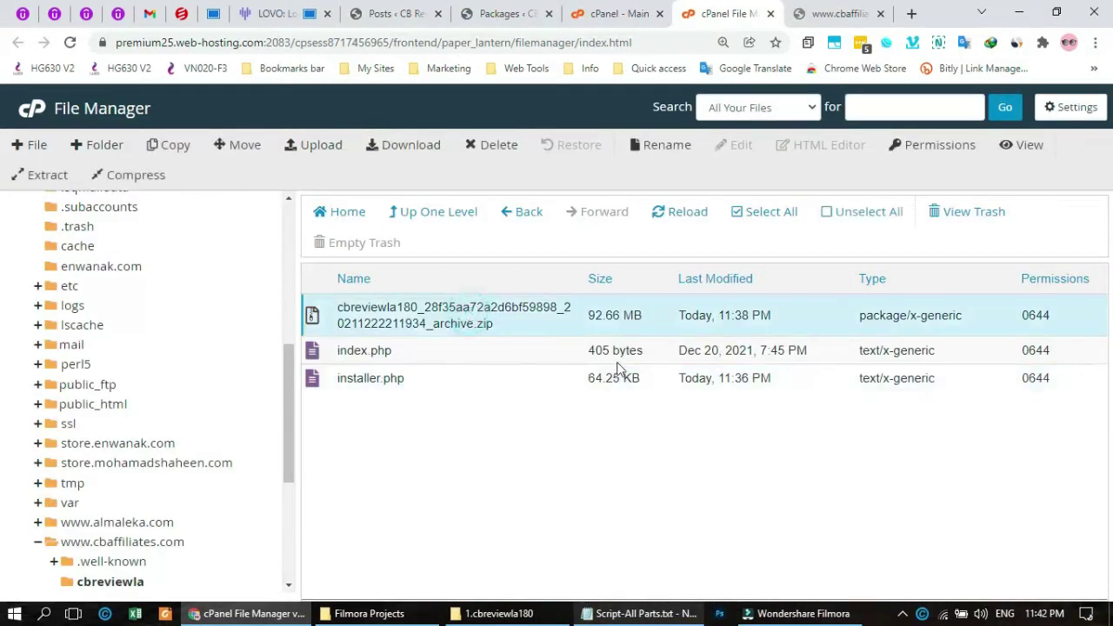
# - Load cbaffiliates.com/cbreviewla/installer.php in the site tab to launch the Duplicator installer
pyautogui.click(834, 12)
pyautogui.click(274, 42)
pyautogui.click(322, 42)
pyautogui.write('ins')
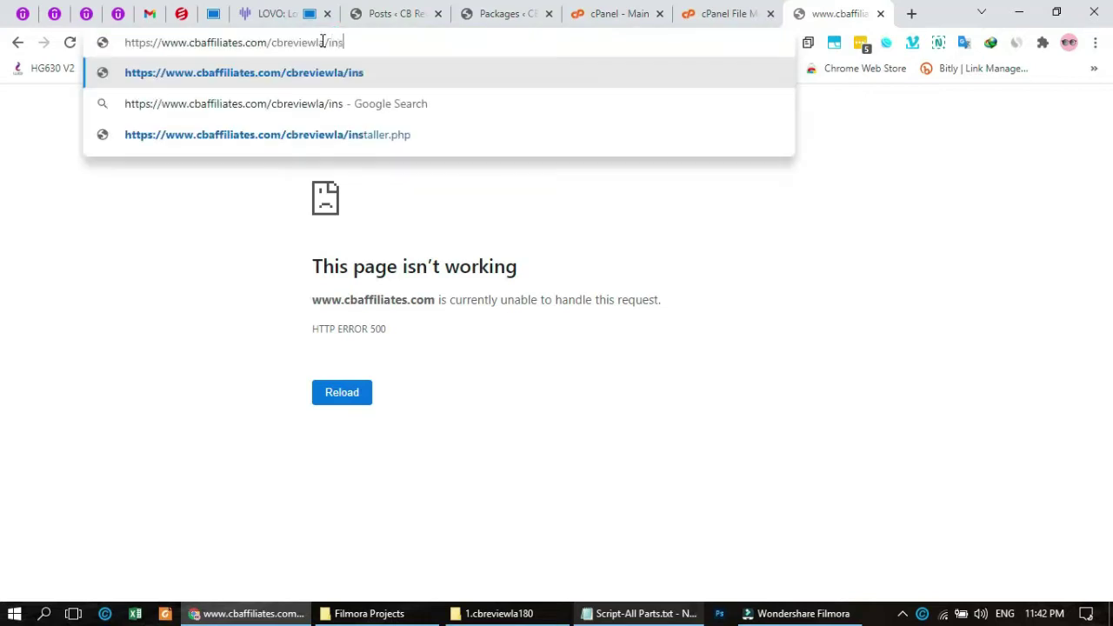
pyautogui.write('taller.php')
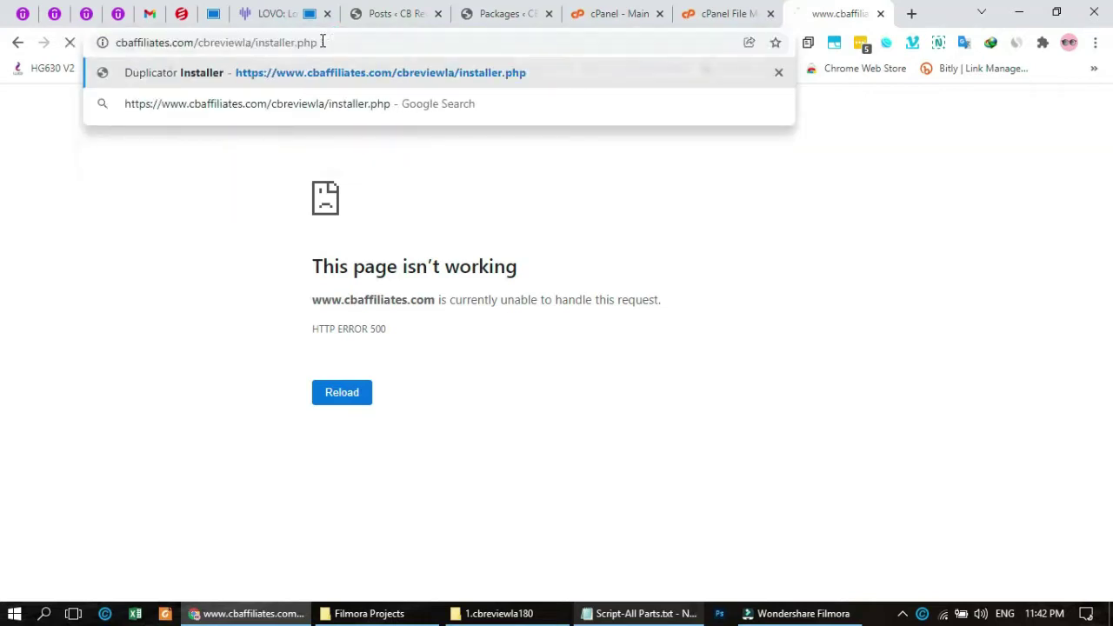
pyautogui.press('Return')
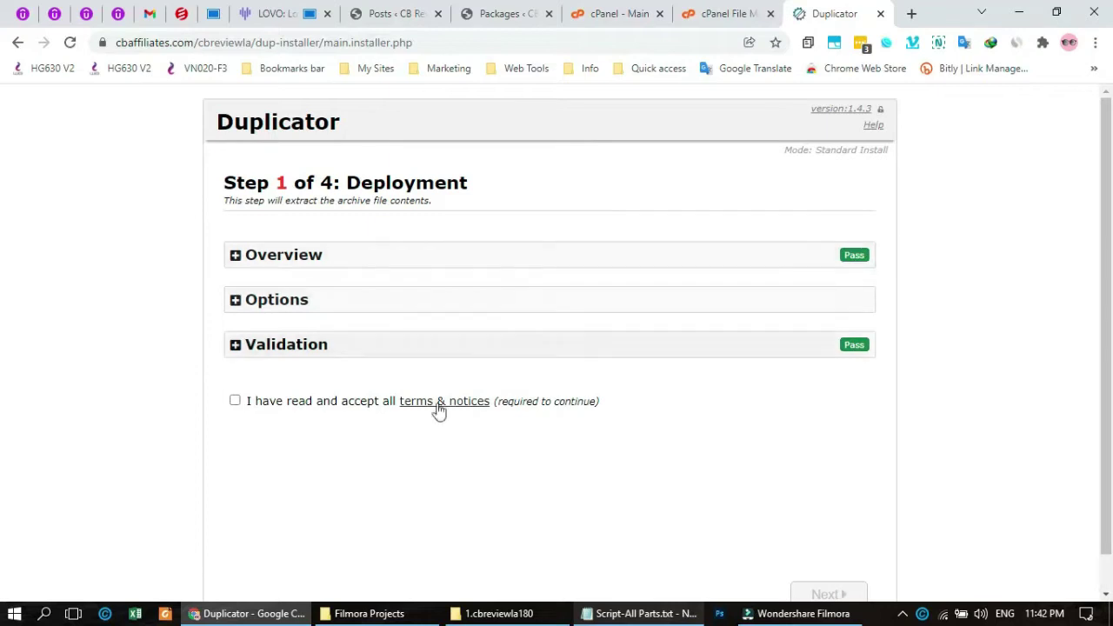
# - Accept all terms and notices on Step 1 and start extracting the archive
pyautogui.click(235, 401)
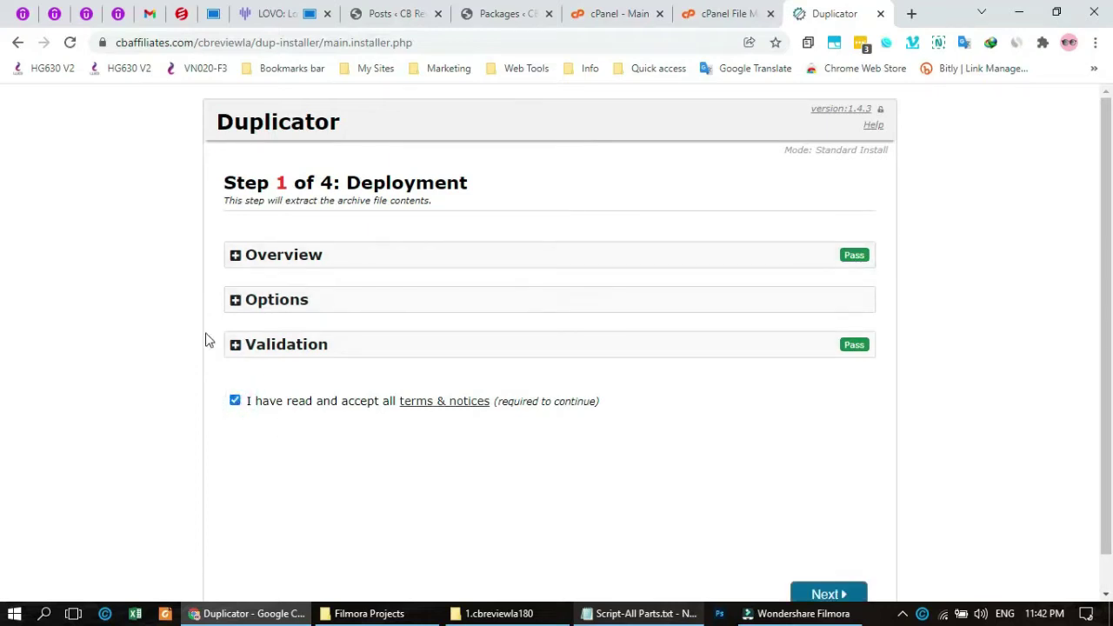
pyautogui.scroll(-1, 316, 319)
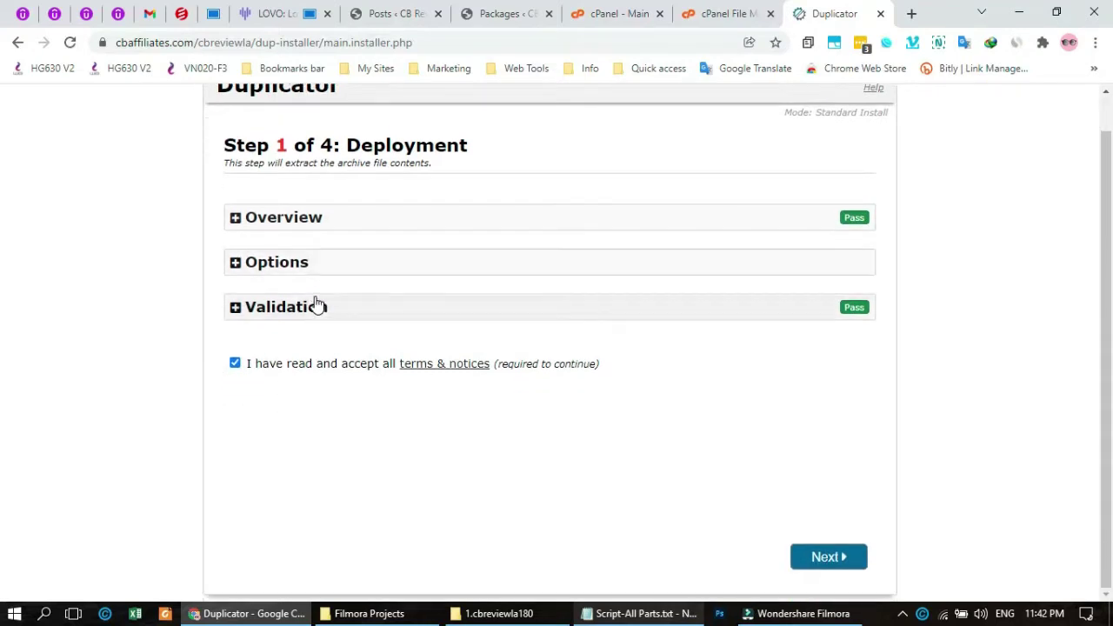
pyautogui.click(838, 560)
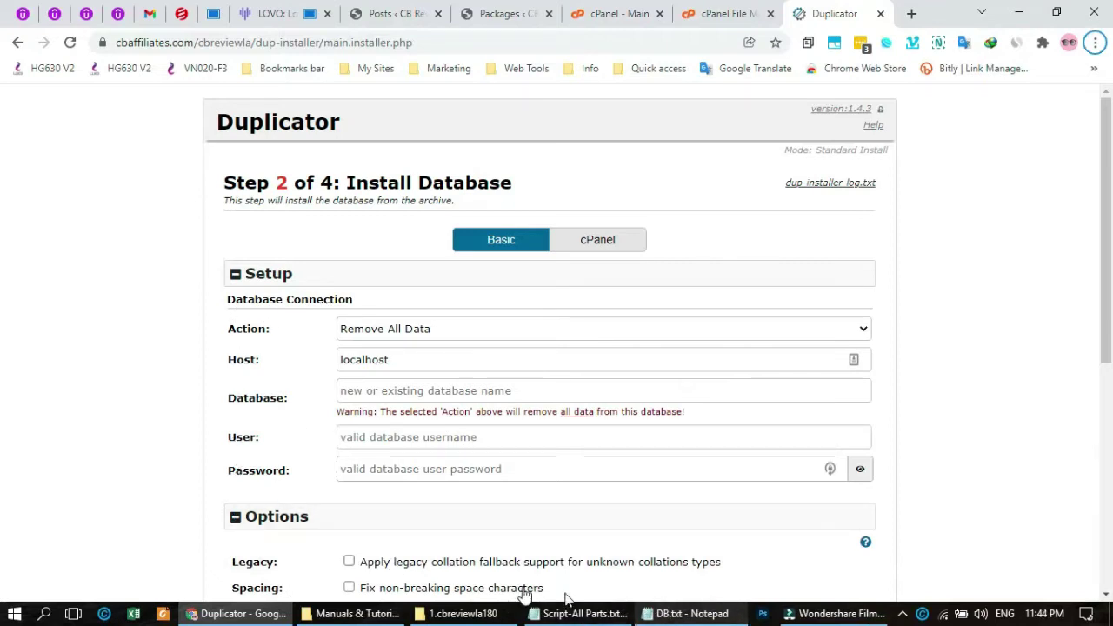
# - Copy the database name from DB.txt and paste it into the Database and User fields
pyautogui.click(687, 614)
pyautogui.click(600, 129)
pyautogui.moveTo(544, 129); pyautogui.dragTo(428, 135)
pyautogui.hotkey('ctrl', 'c')
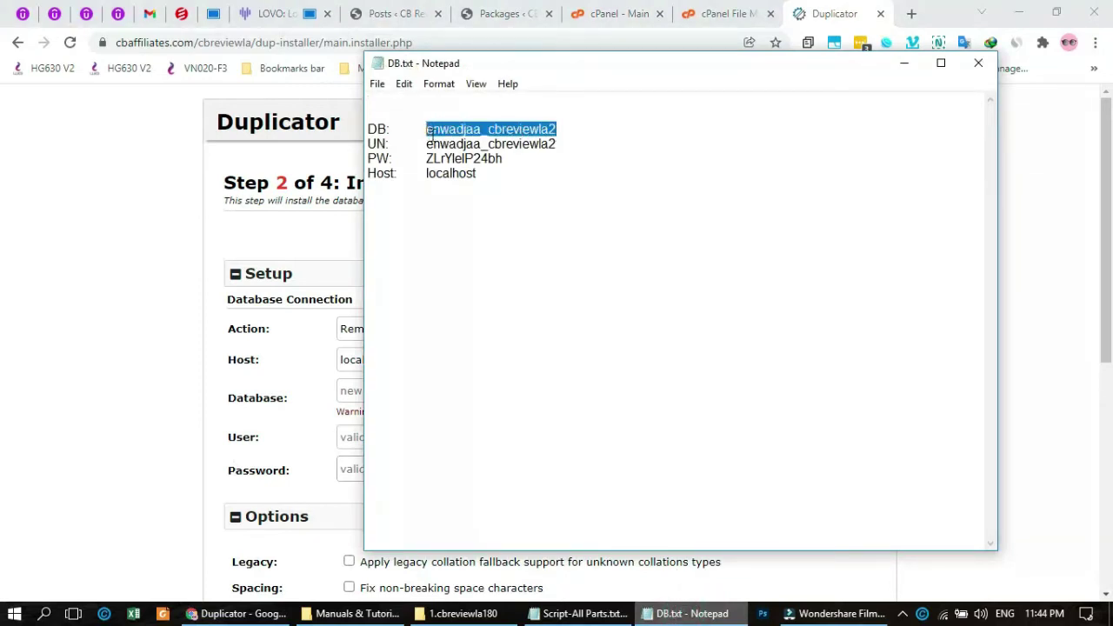
pyautogui.click(290, 345)
pyautogui.click(387, 393)
pyautogui.hotkey('ctrl', 'v')
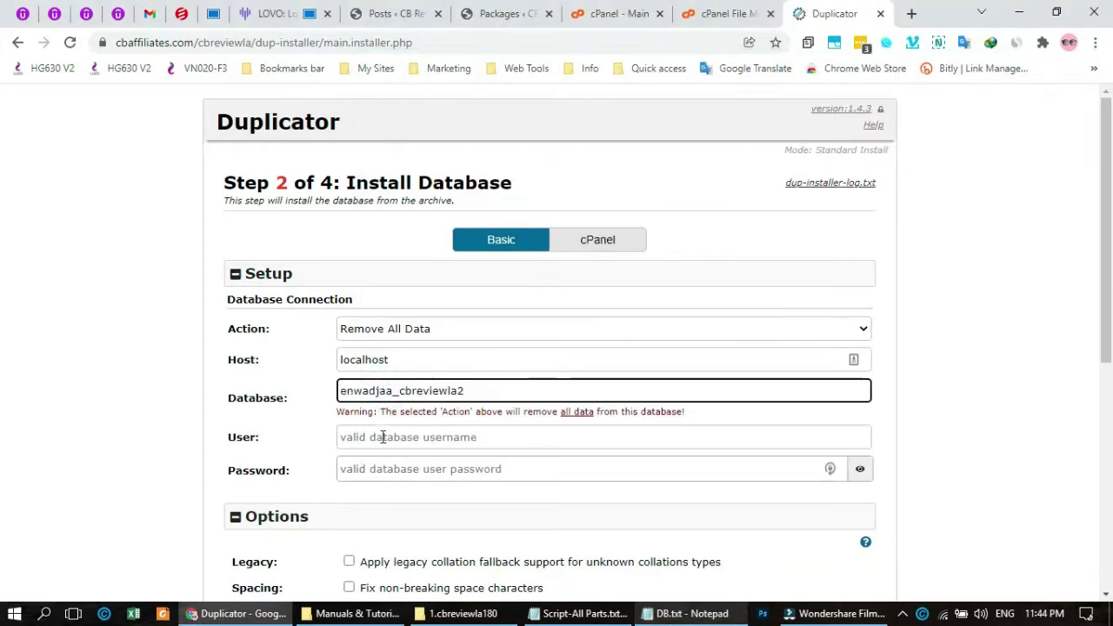
pyautogui.click(383, 438)
pyautogui.hotkey('ctrl', 'v')
# - Copy the database password from DB.txt into the Password field and review the validation results
pyautogui.click(686, 614)
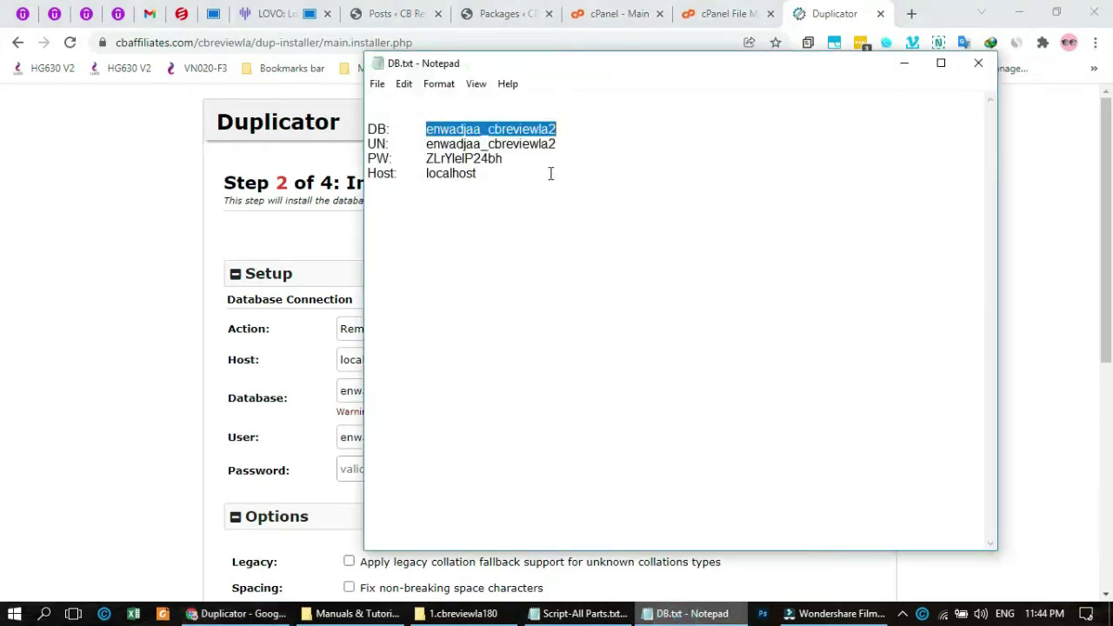
pyautogui.doubleClick(482, 159)
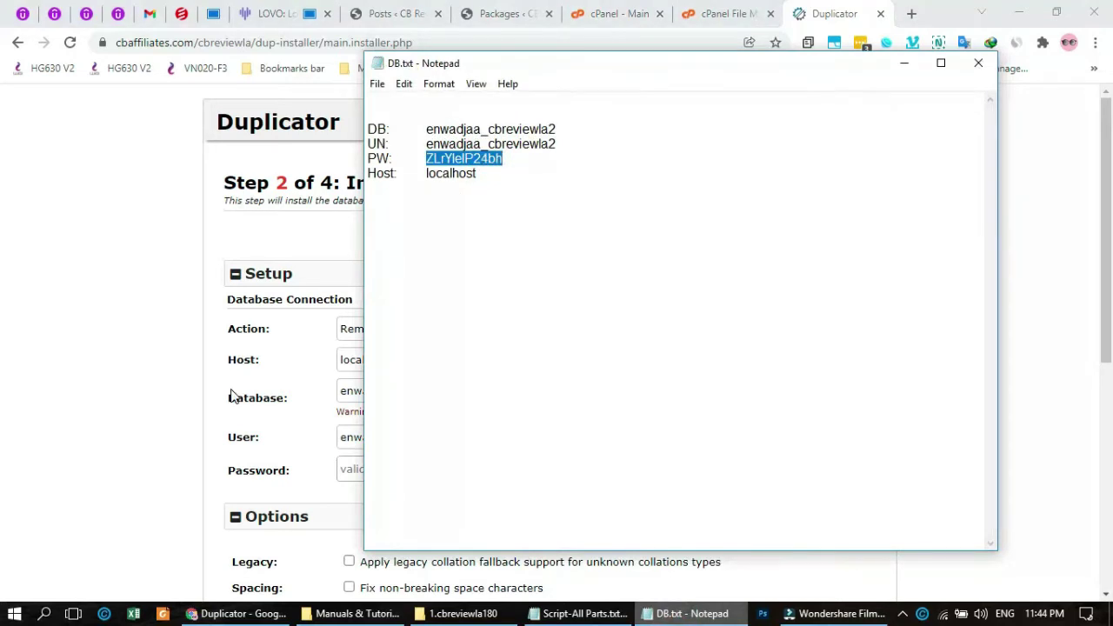
pyautogui.click(231, 391)
pyautogui.click(399, 469)
pyautogui.hotkey('ctrl', 'v')
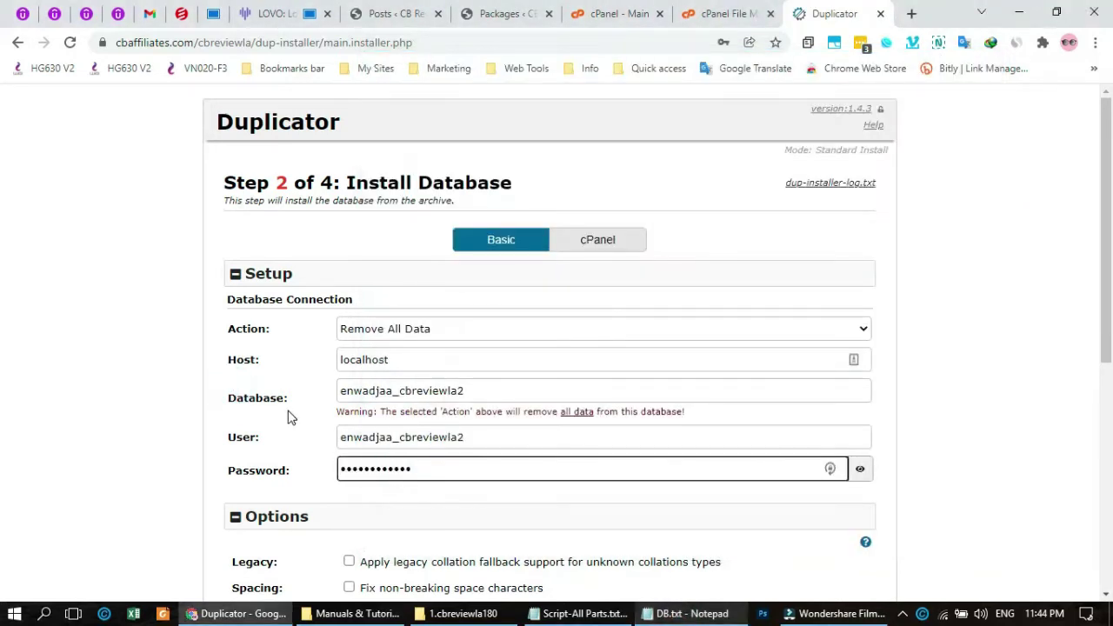
pyautogui.scroll(-1, 292, 418)
pyautogui.scroll(-5, 292, 418)
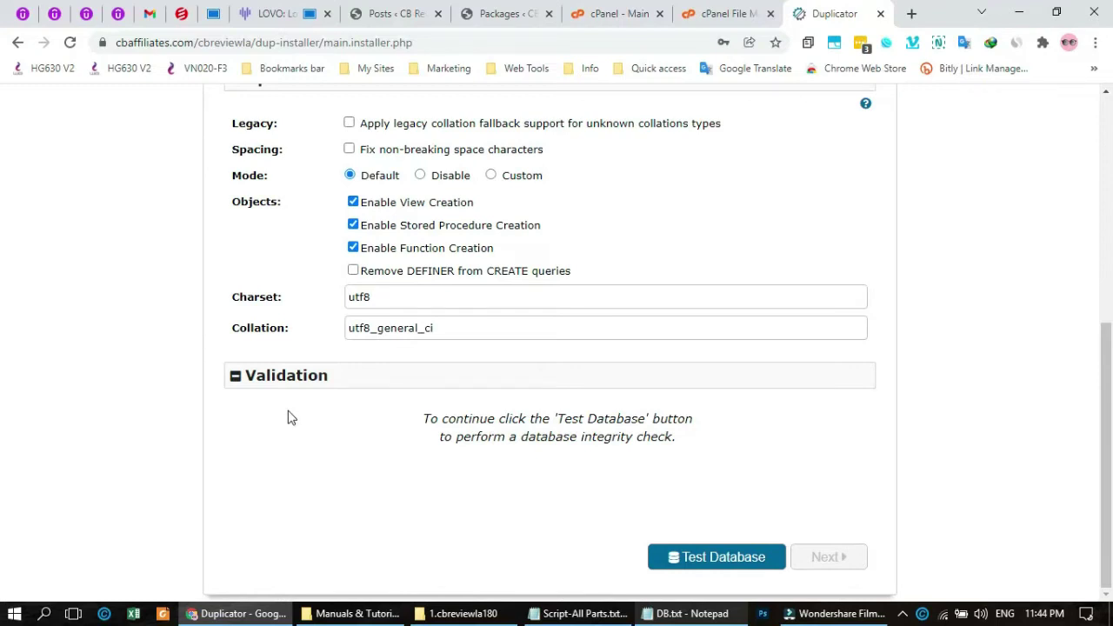
pyautogui.scroll(1, 910, 452)
pyautogui.scroll(-1, 910, 452)
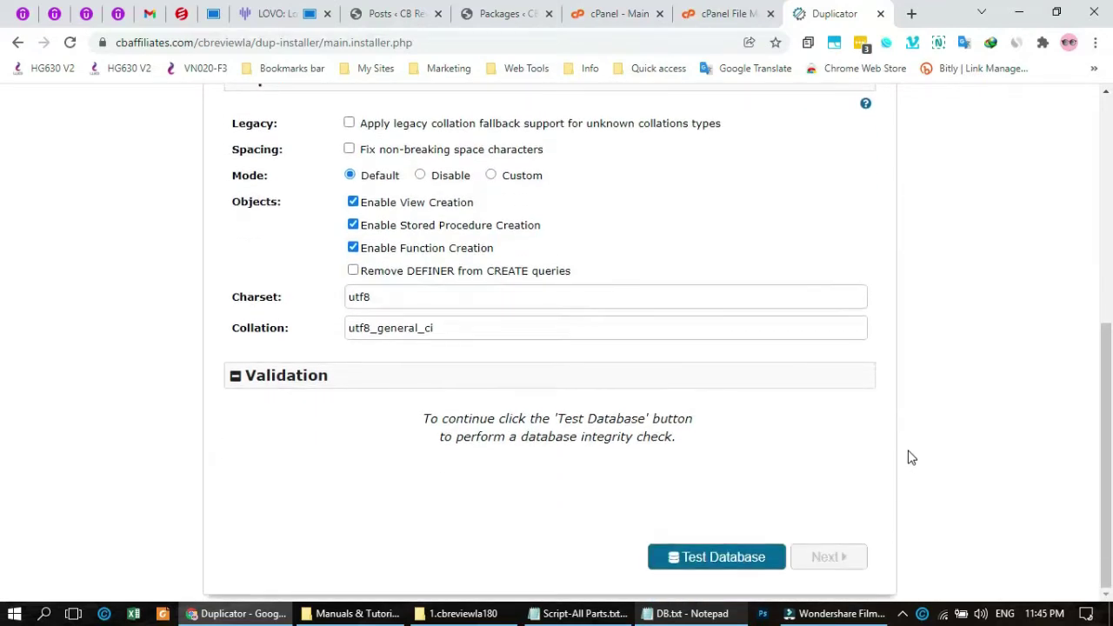
# - Test the database connection, proceed, and confirm the install in the Install Confirmation dialog
pyautogui.click(715, 553)
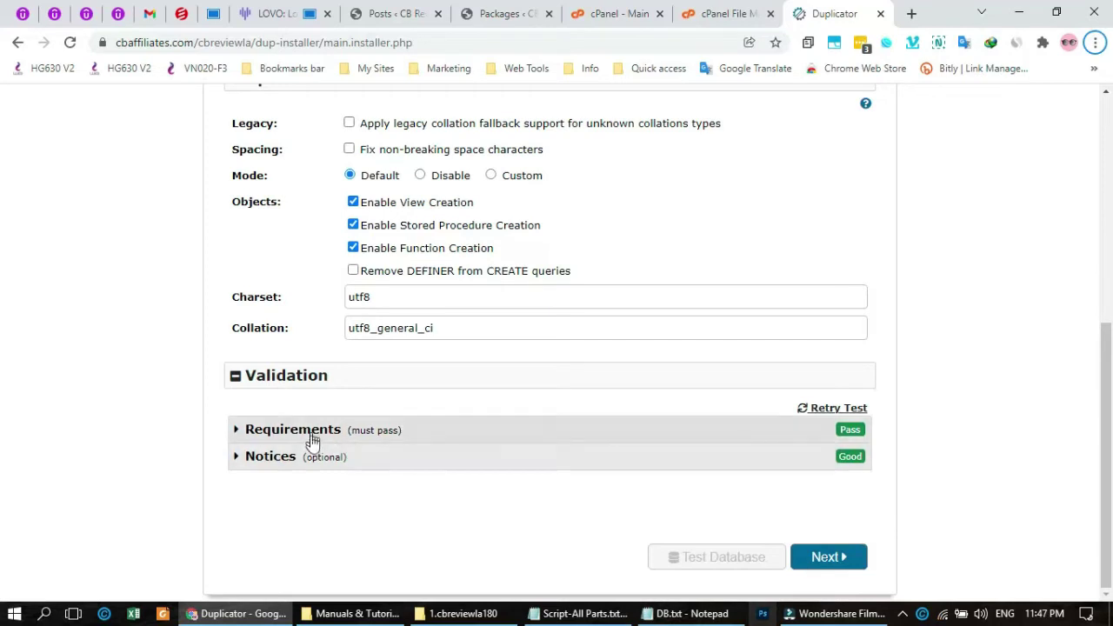
pyautogui.click(835, 558)
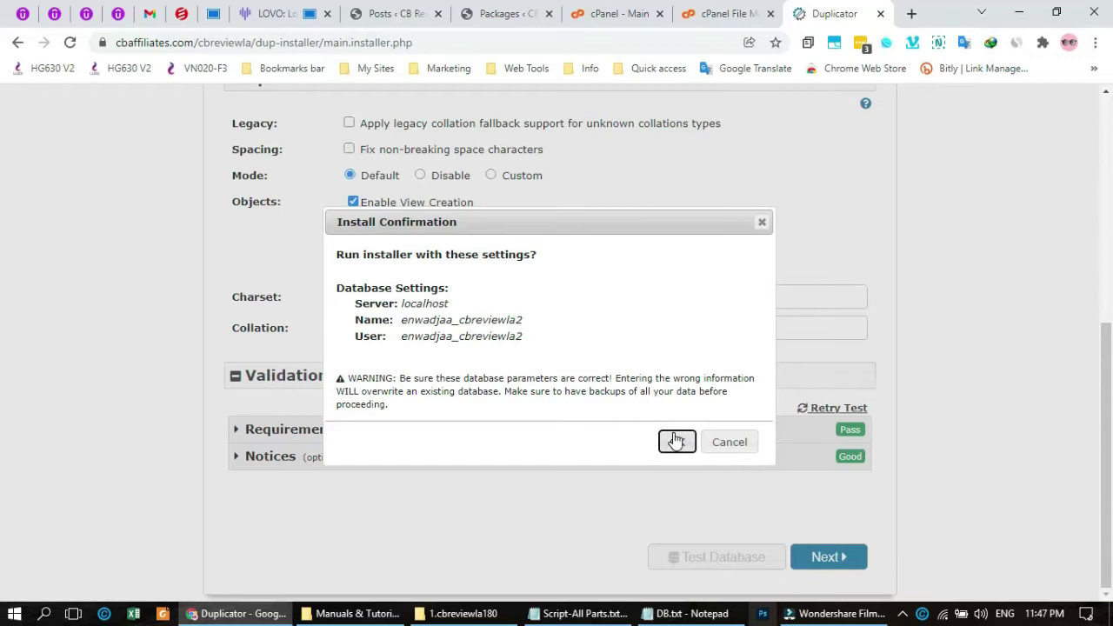
pyautogui.click(675, 441)
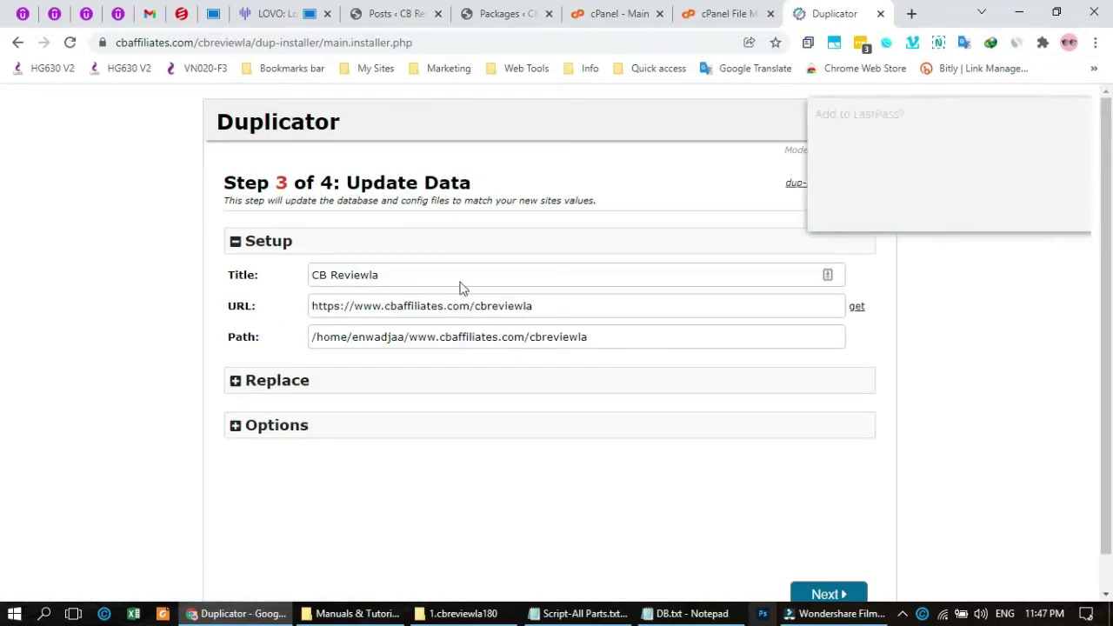
# - Dismiss the password save prompt and expand the Replace and Options sections
pyautogui.click(962, 211)
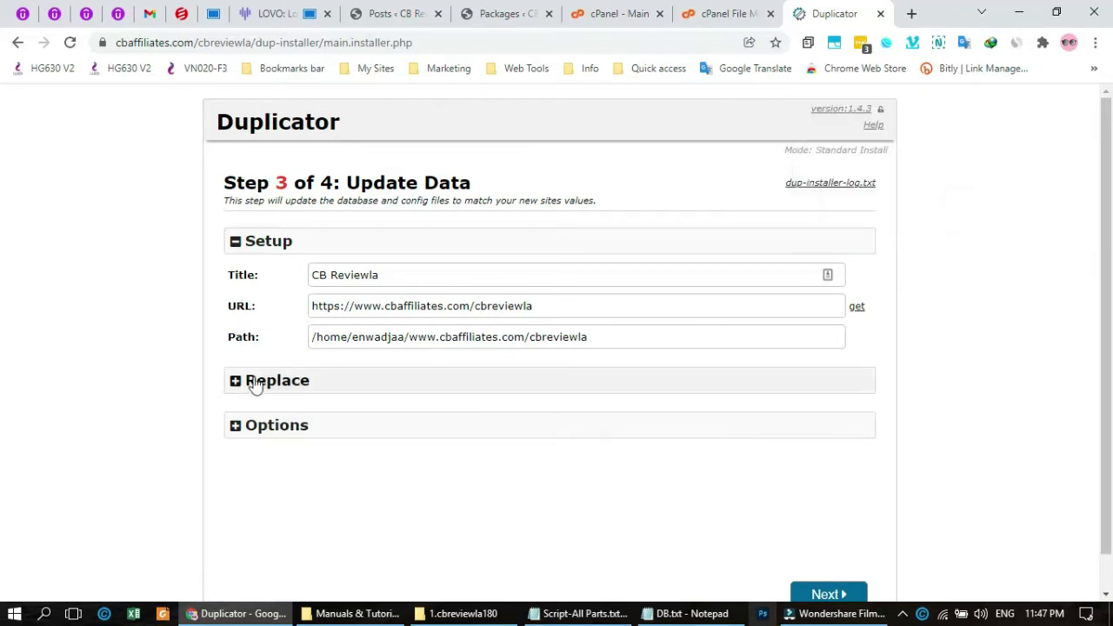
pyautogui.click(348, 381)
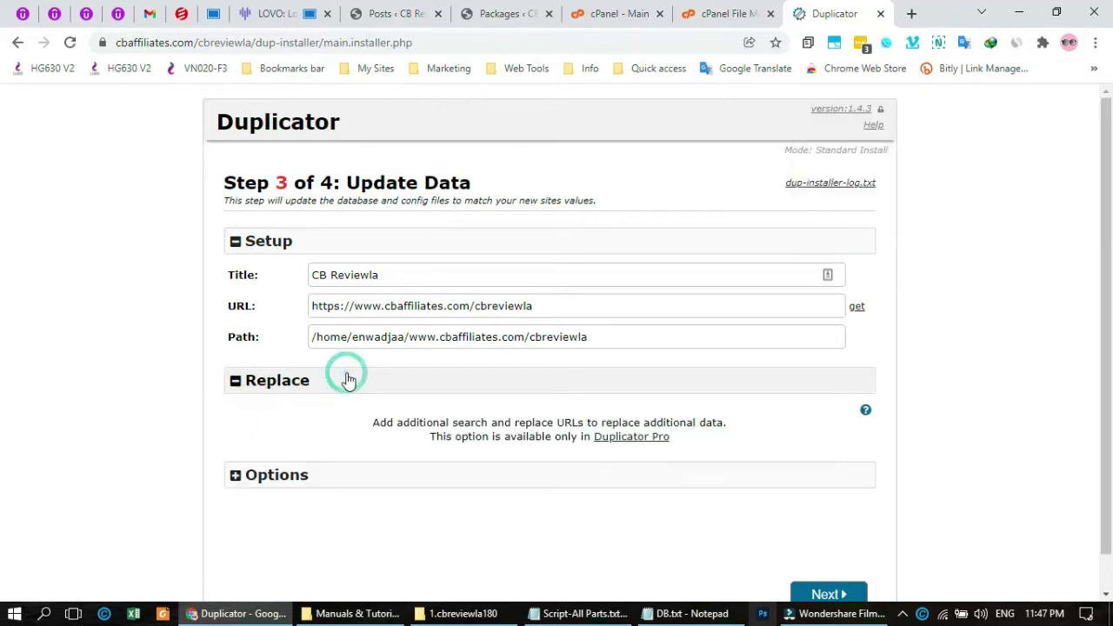
pyautogui.click(333, 475)
pyautogui.scroll(-1, 174, 452)
pyautogui.scroll(-3, 172, 452)
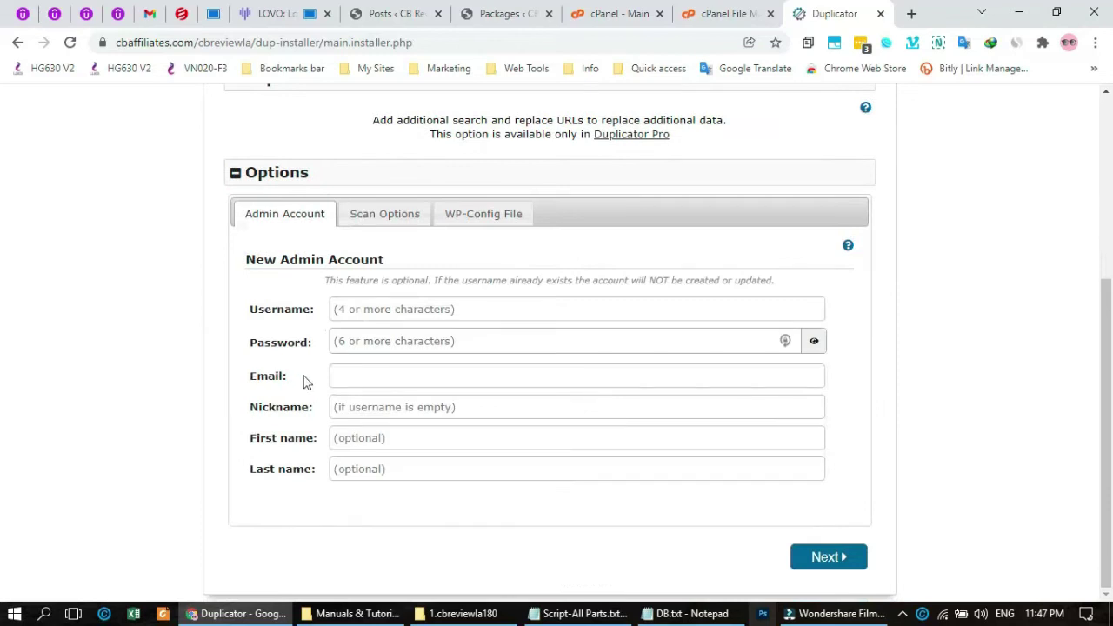
# - Create admin account admin1234 with its password and e-mail, run the update, and open Admin Login
pyautogui.click(517, 309)
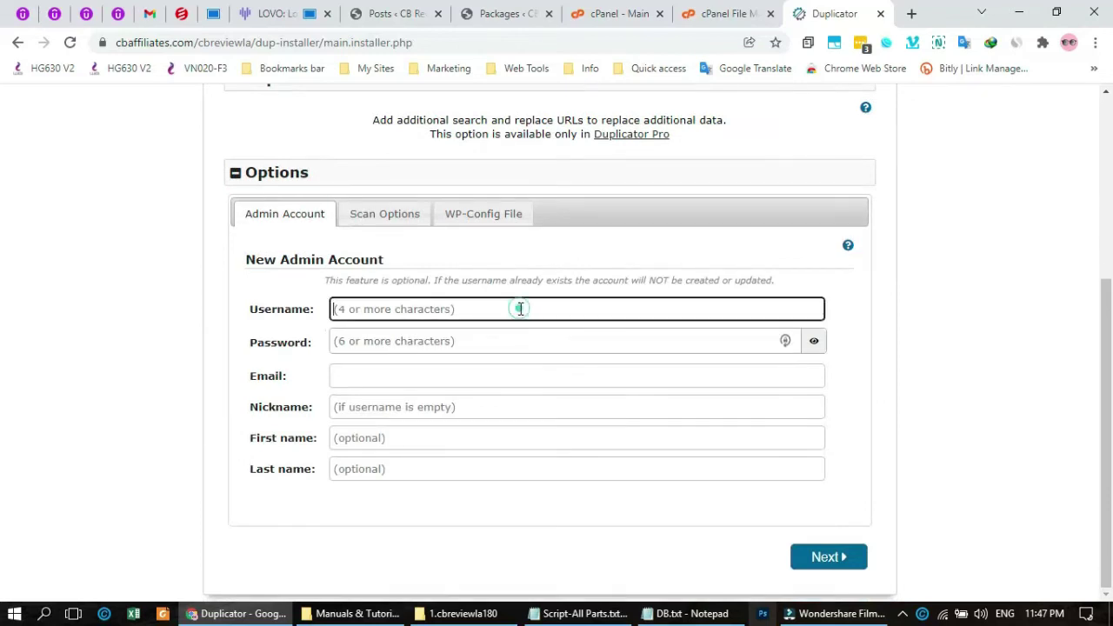
pyautogui.write('admin1234')
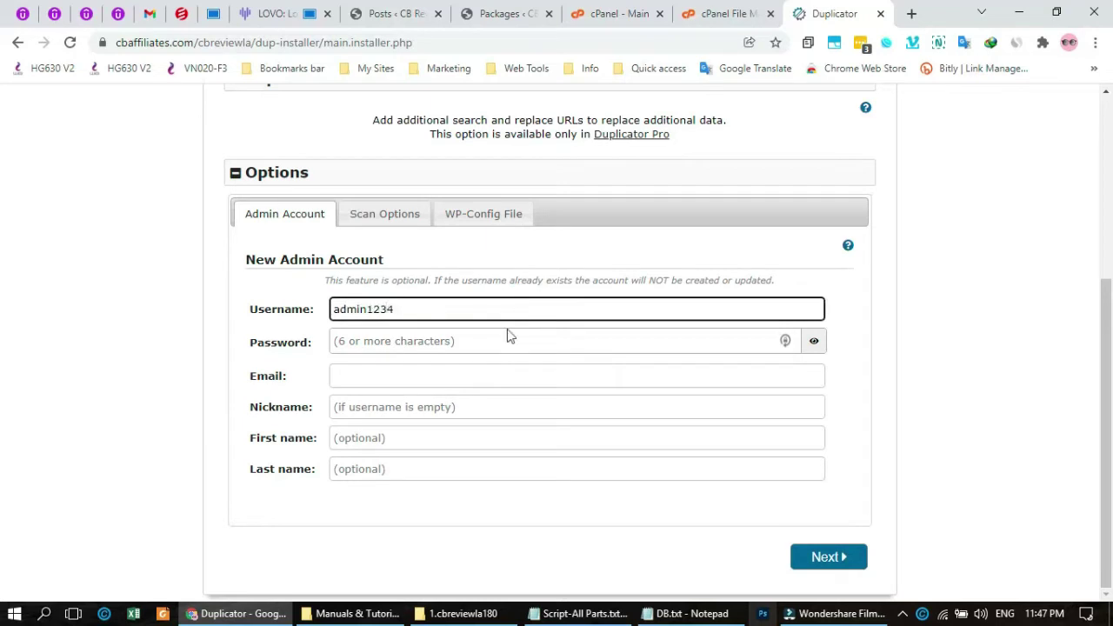
pyautogui.click(432, 347)
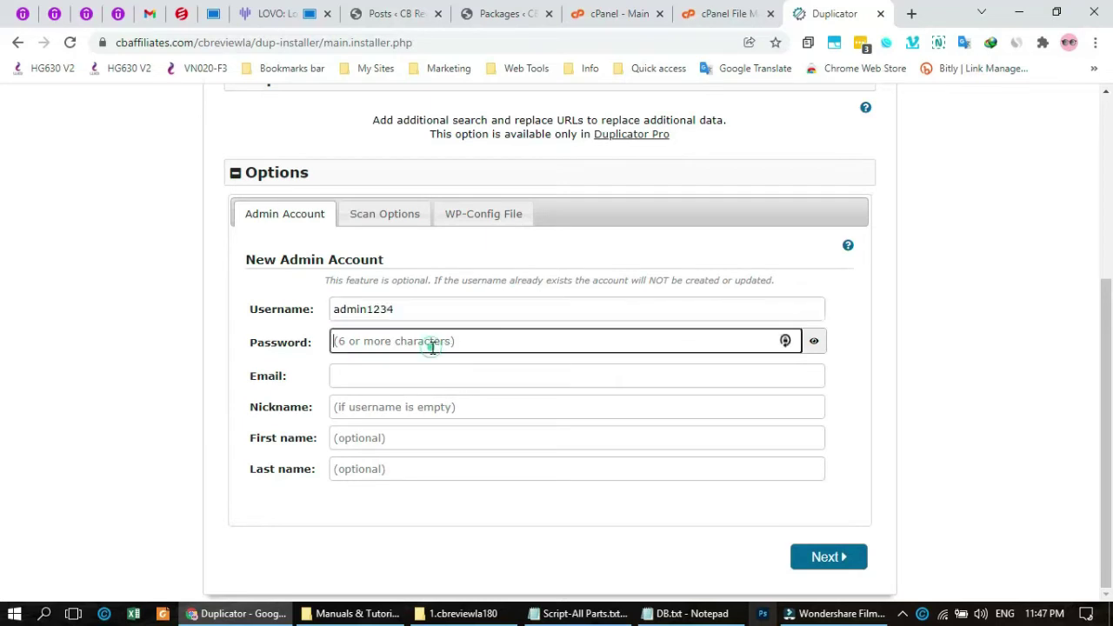
pyautogui.write('admin')
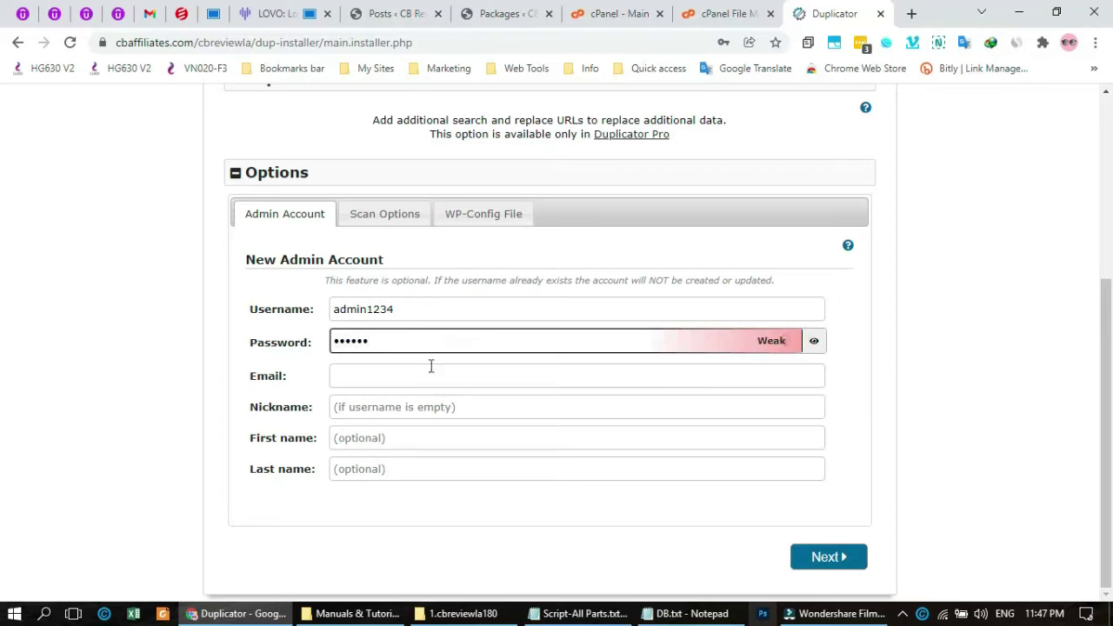
pyautogui.click(398, 376)
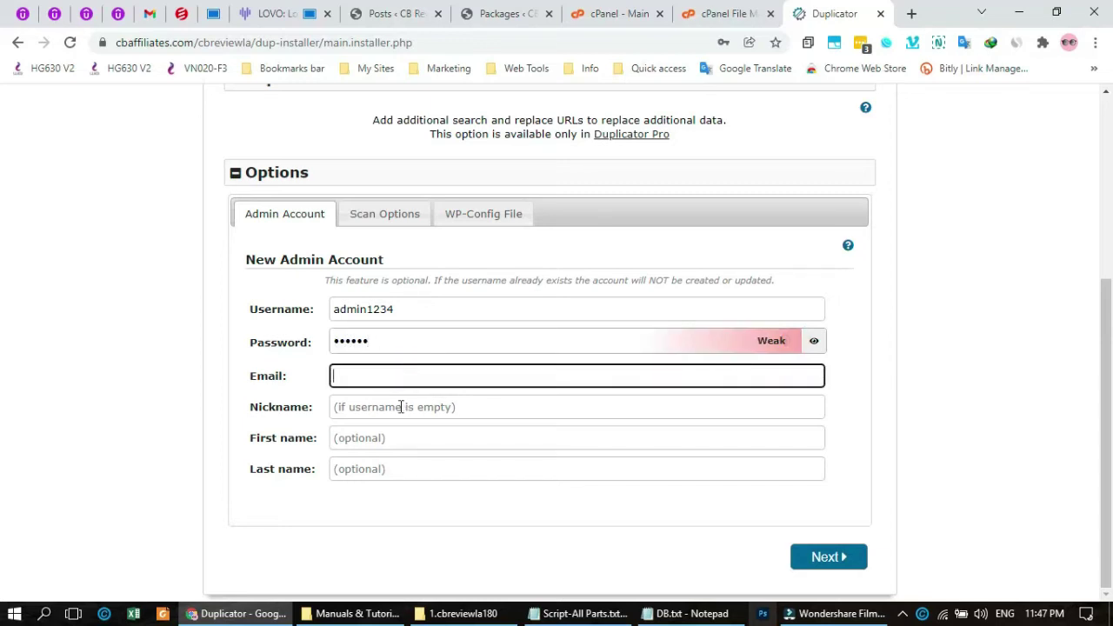
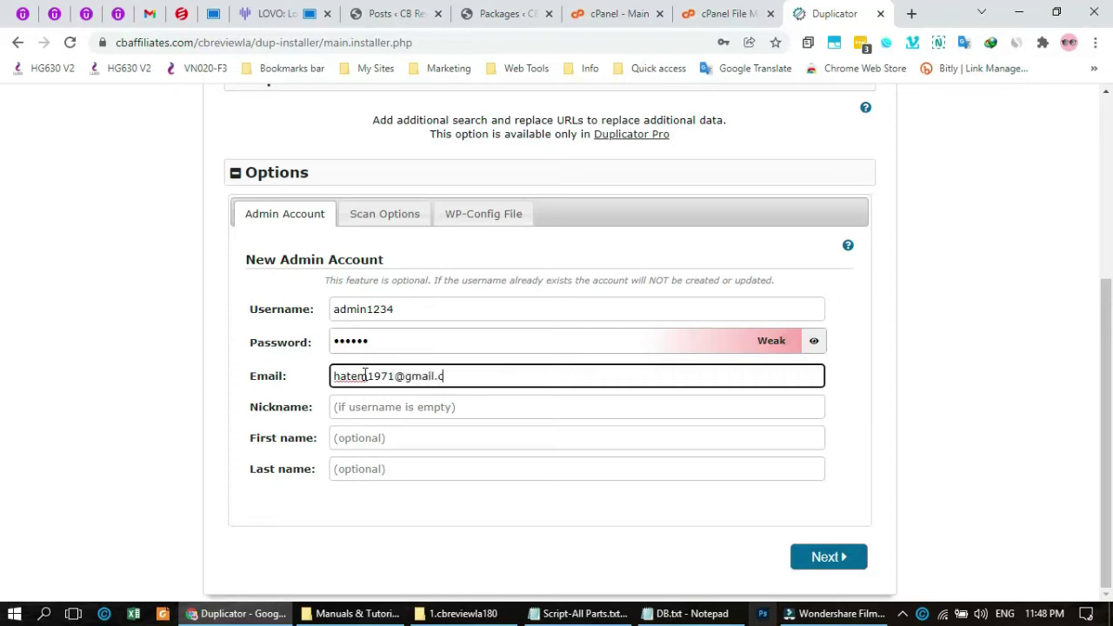
pyautogui.click(831, 556)
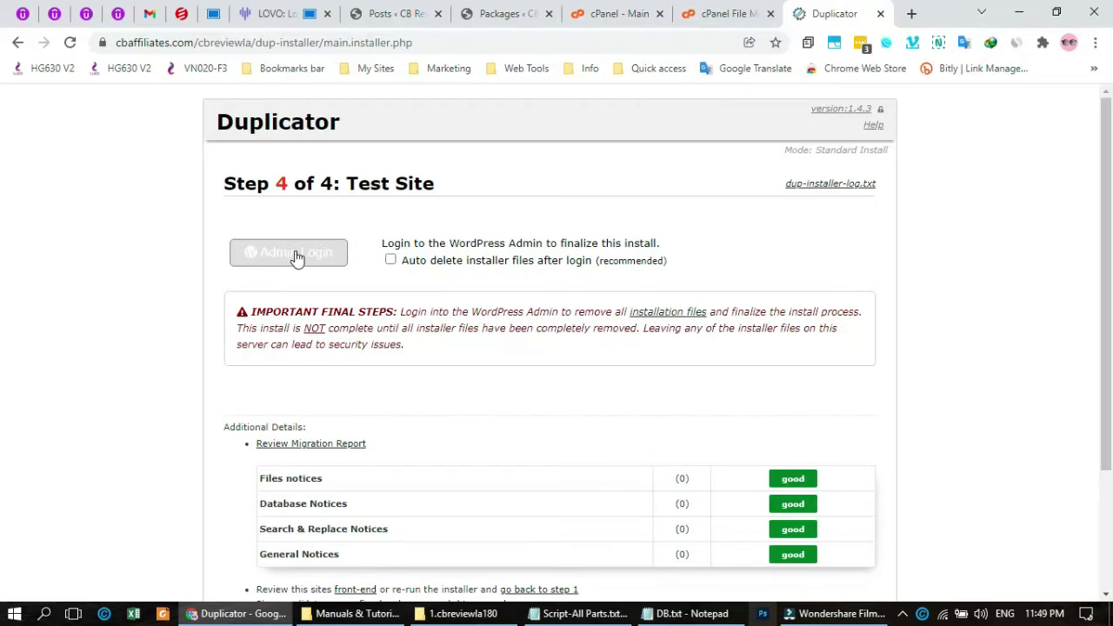
pyautogui.click(296, 255)
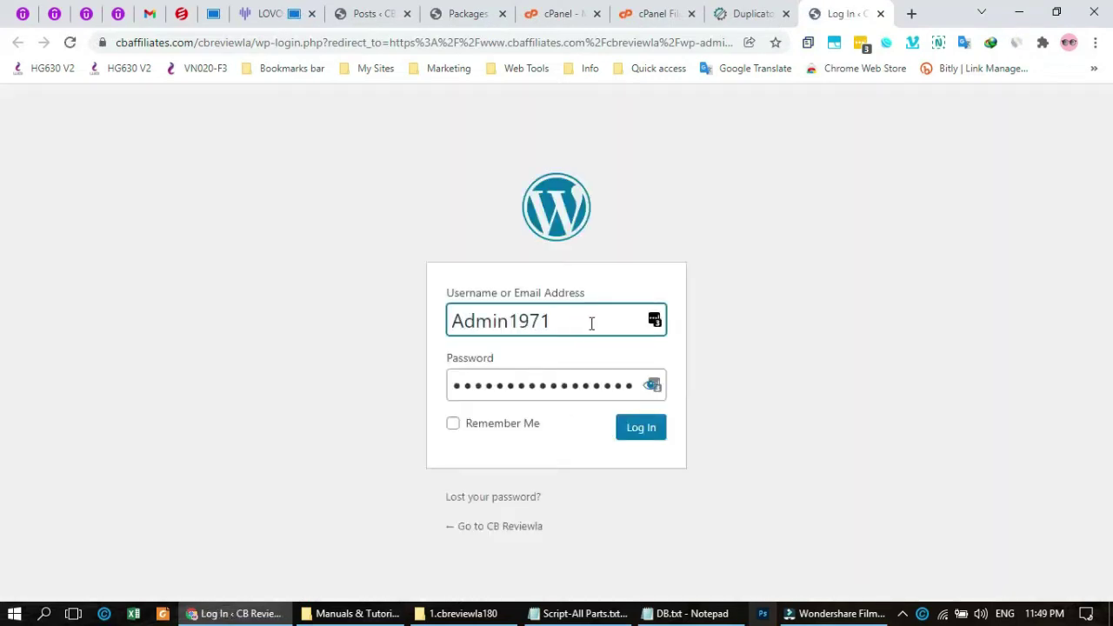
# - Log in to the migrated WordPress site as admin1234 with the new account's password
pyautogui.doubleClick(589, 323)
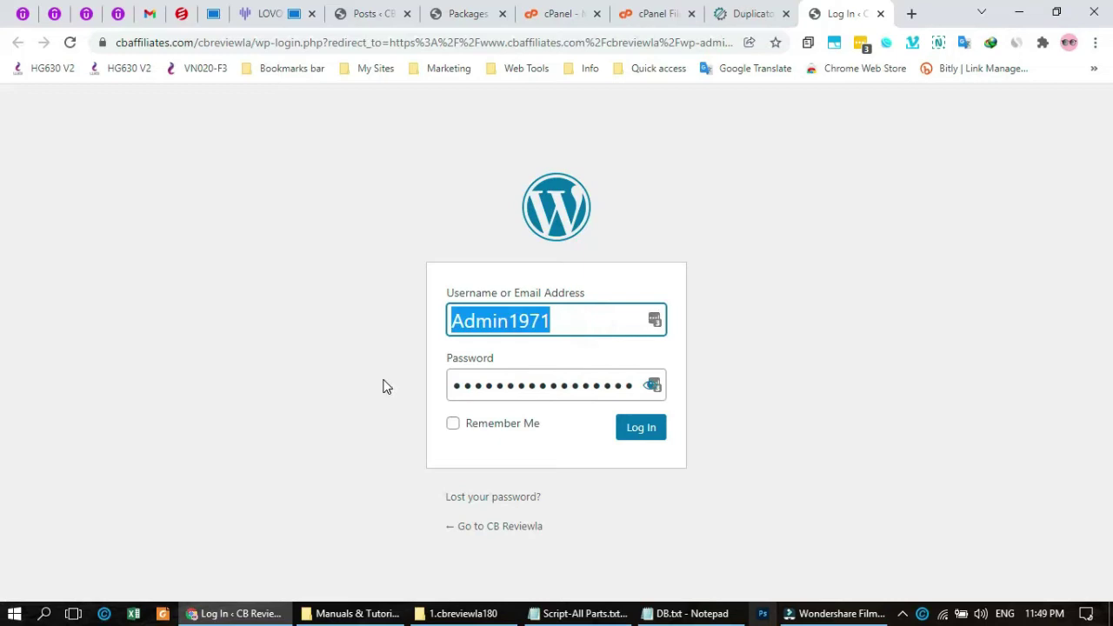
pyautogui.write('ad')
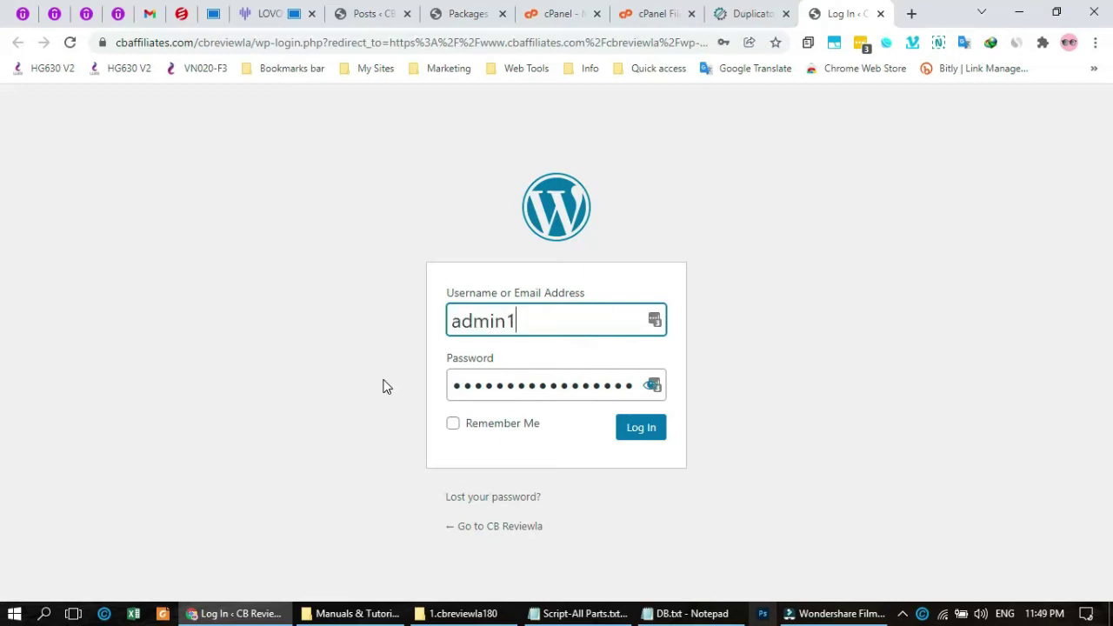
pyautogui.press('Tab')
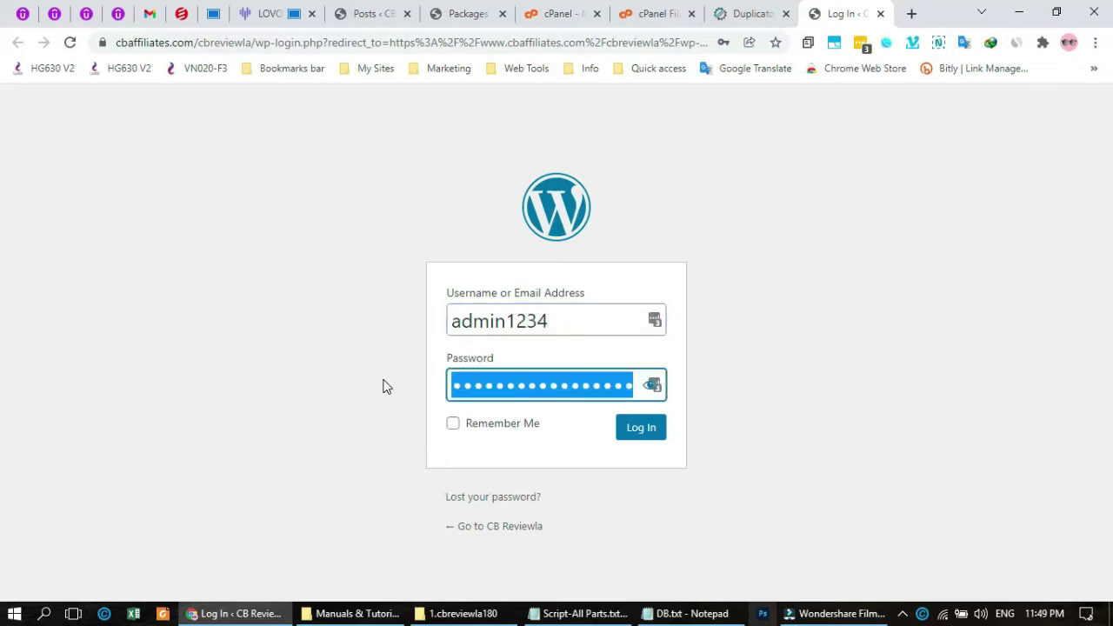
pyautogui.write('ad')
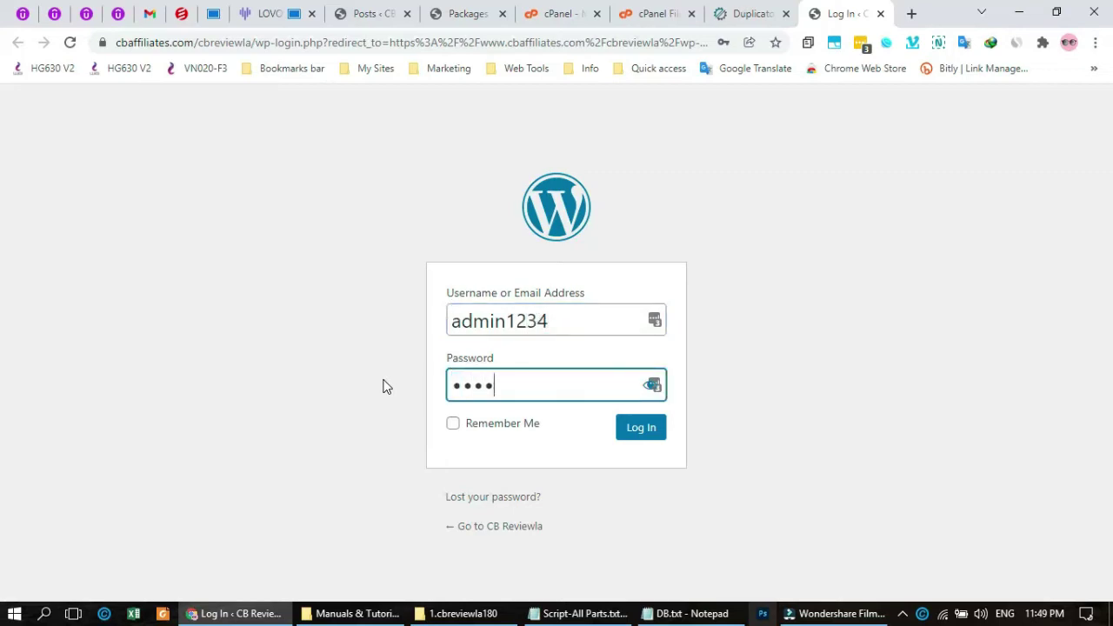
pyautogui.click(641, 430)
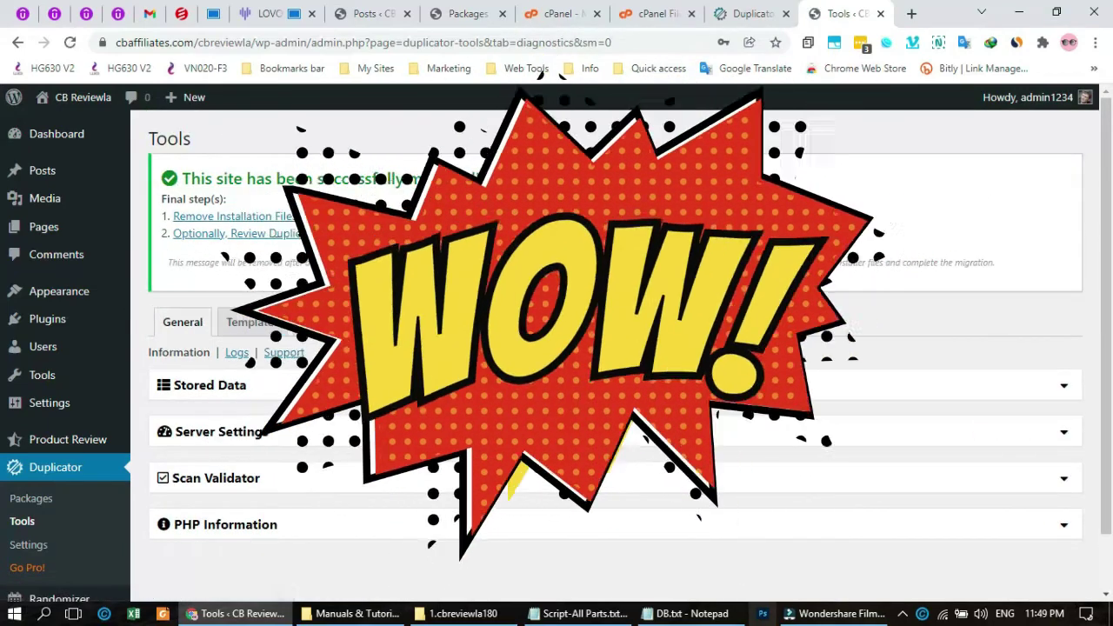
# - Dismiss the LastPass save prompt on the Duplicator Tools page that confirms the migration
pyautogui.scroll(-1, 609, 348)
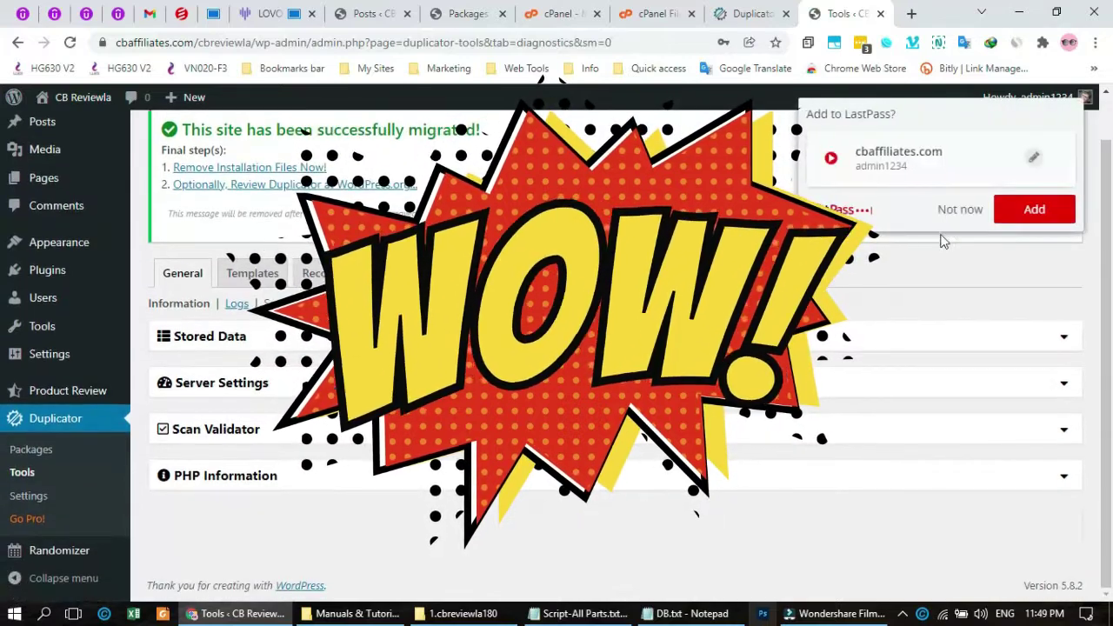
pyautogui.click(970, 213)
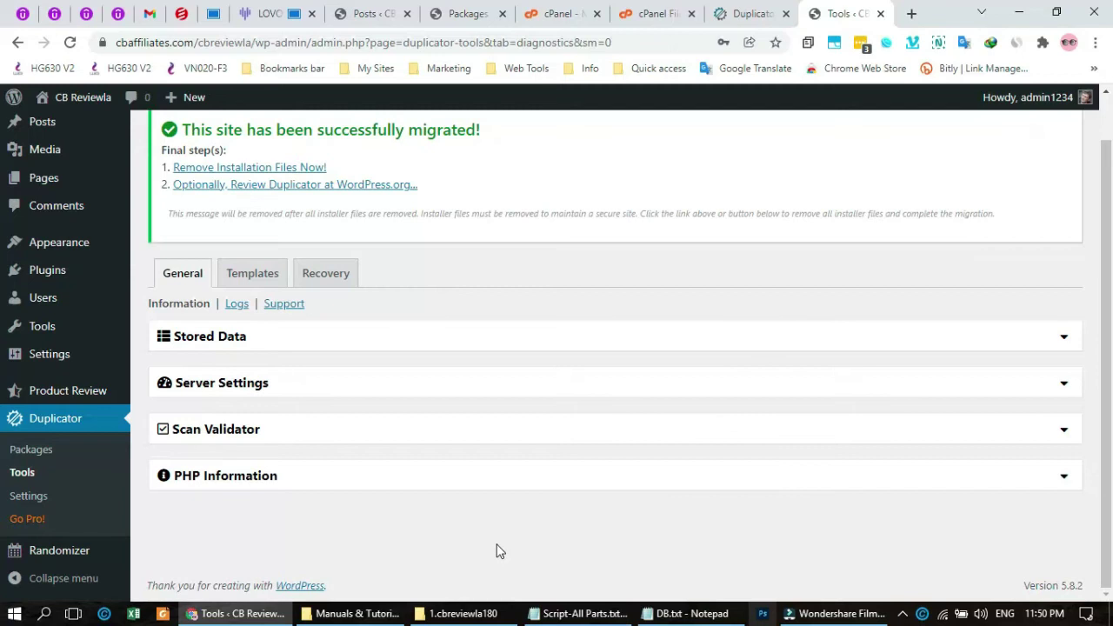
pyautogui.scroll(1, 500, 551)
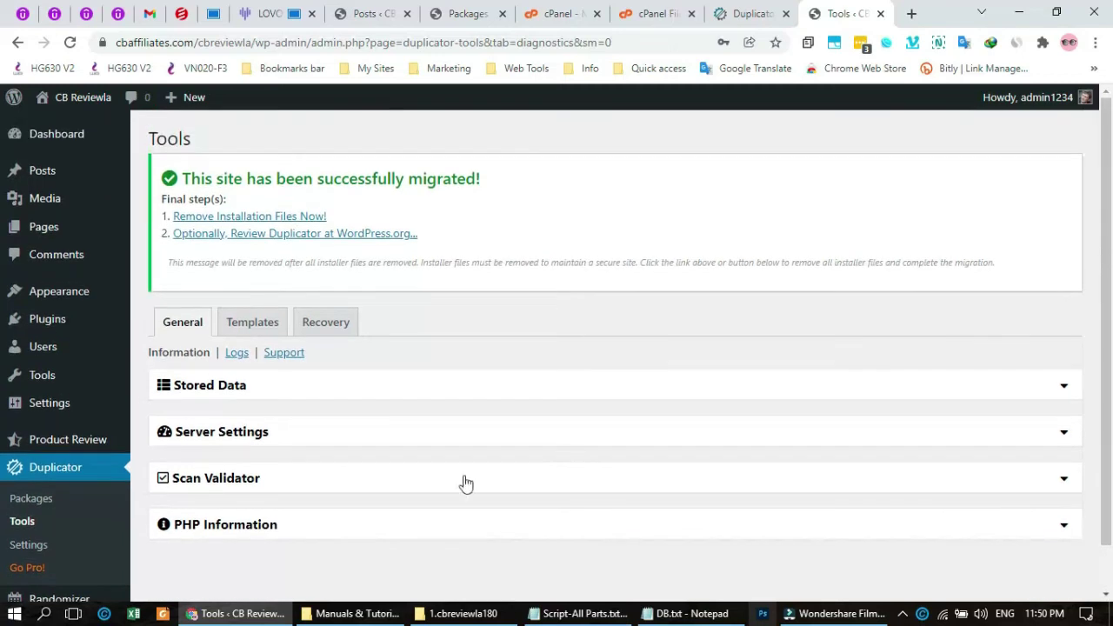
# - Find the ReVision Review post in the Posts list and preview it on the live site
pyautogui.click(46, 178)
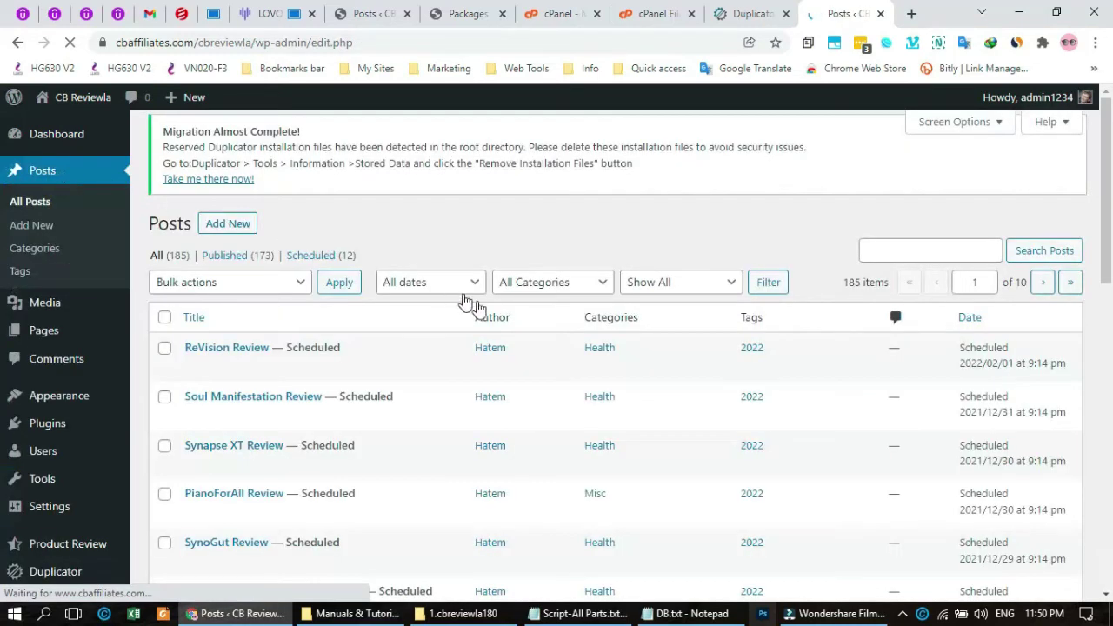
pyautogui.scroll(-3, 467, 392)
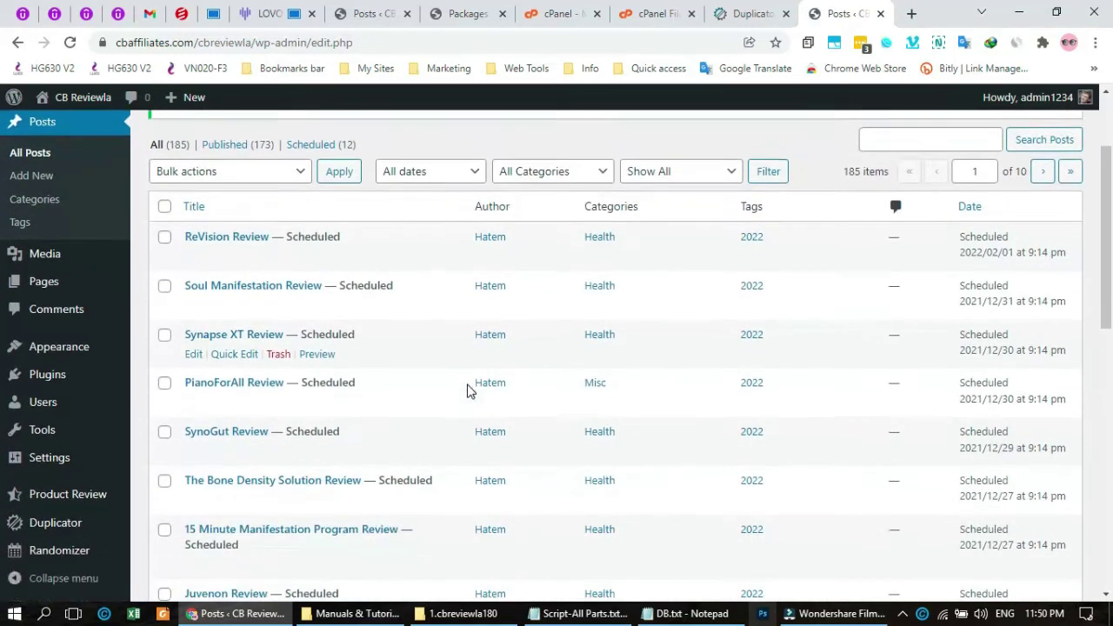
pyautogui.scroll(-3, 467, 391)
pyautogui.scroll(6, 467, 392)
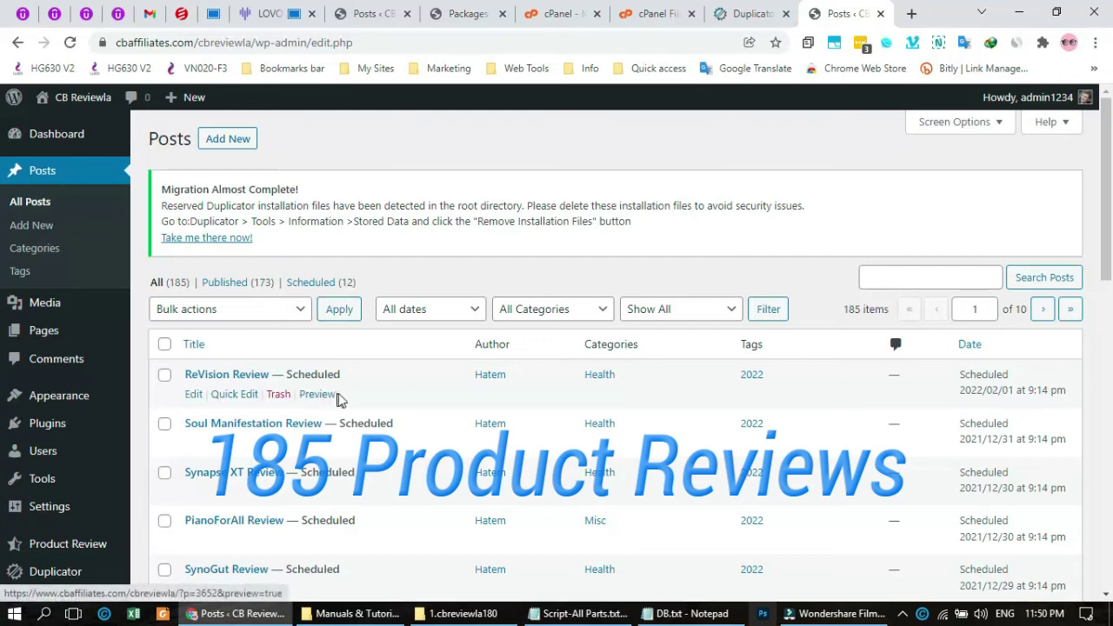
pyautogui.scroll(-6, 330, 400)
pyautogui.scroll(6, 338, 399)
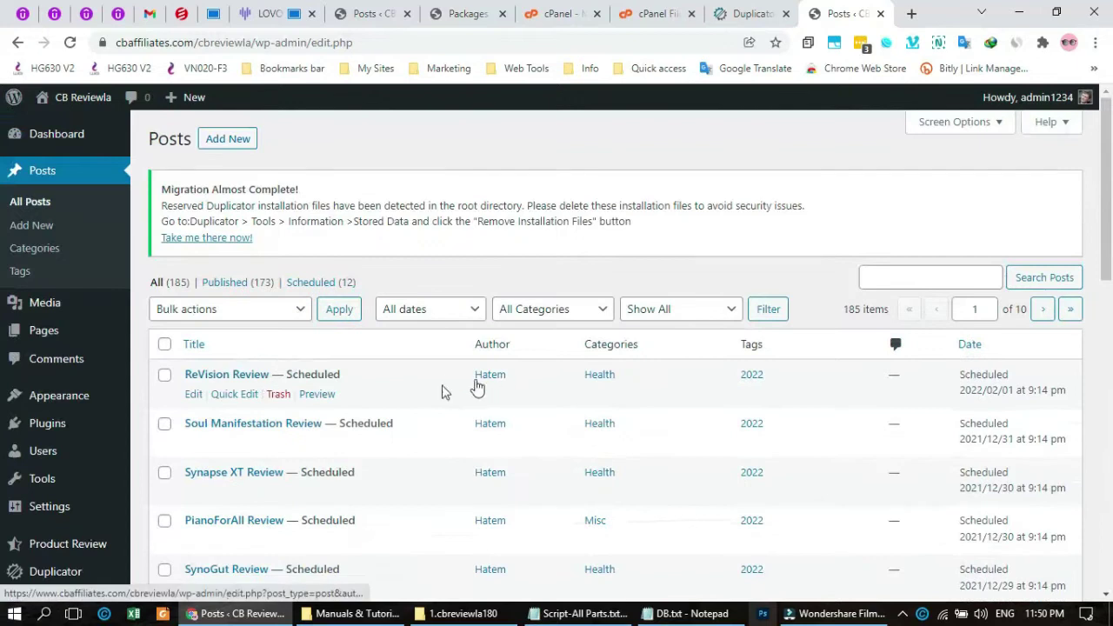
pyautogui.click(318, 395)
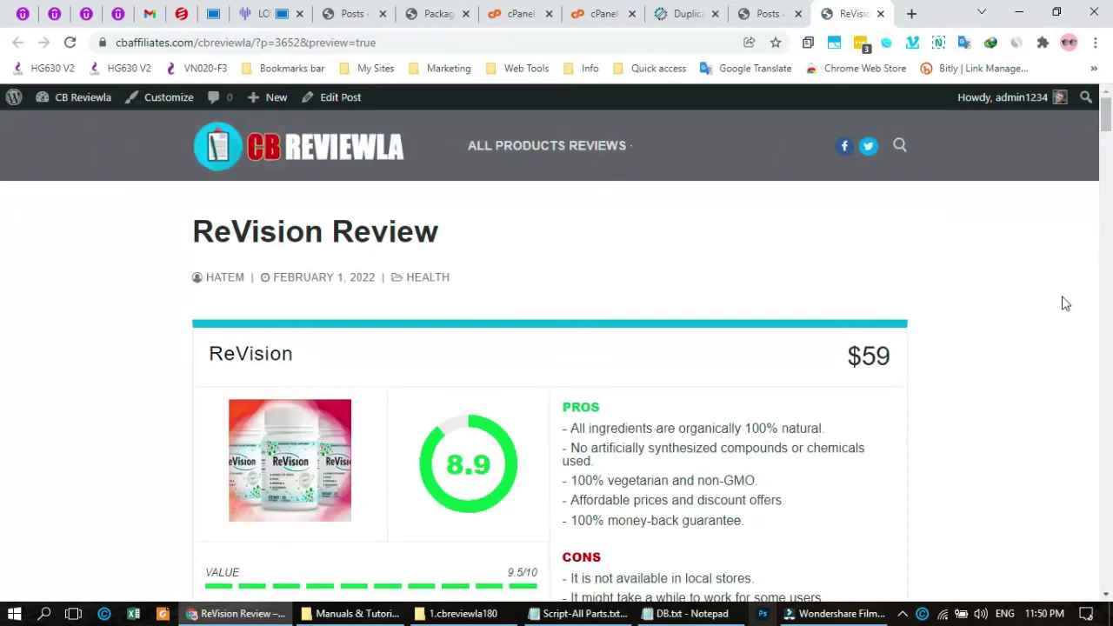
# - Autoscroll down the ReVision Review post through its FAQs and Pros
pyautogui.middleClick(1043, 296)
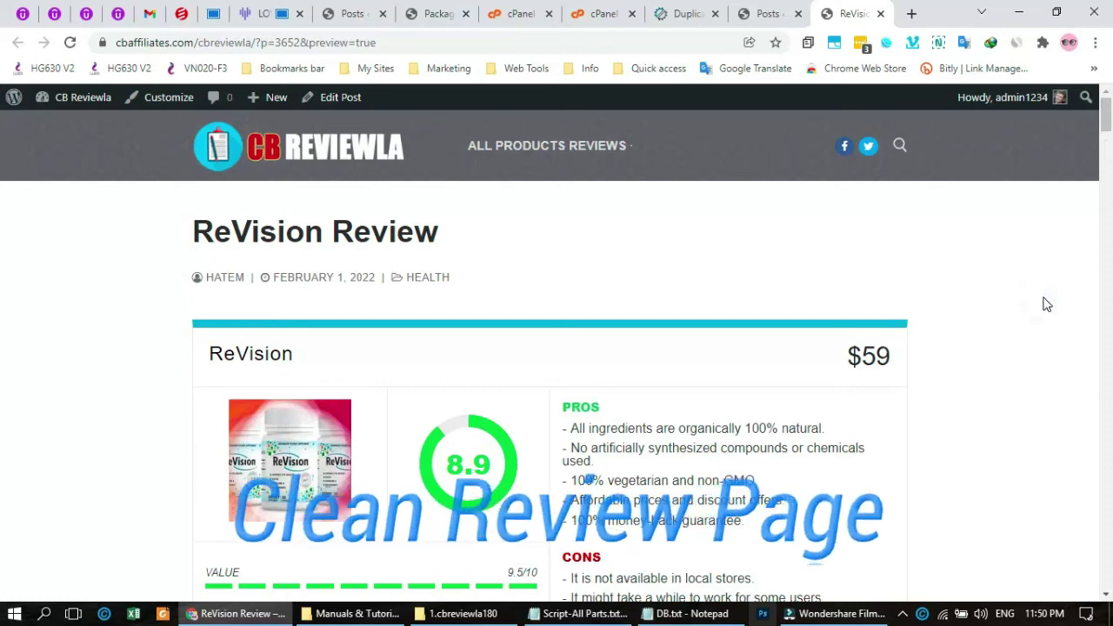
pyautogui.scroll(-3, 1045, 345)
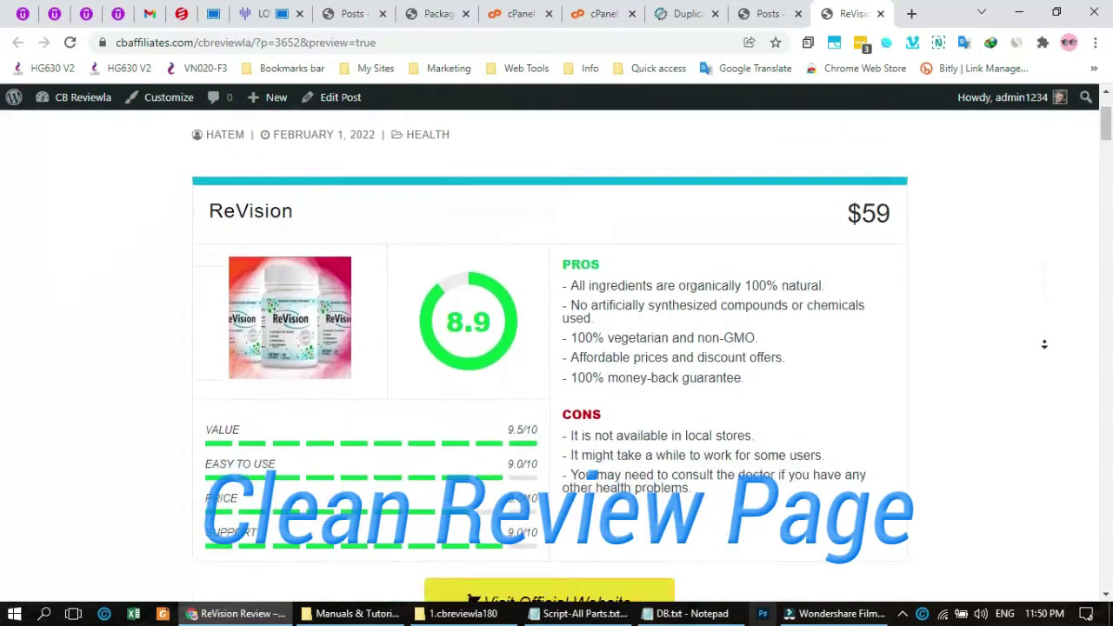
pyautogui.scroll(-5, 1045, 344)
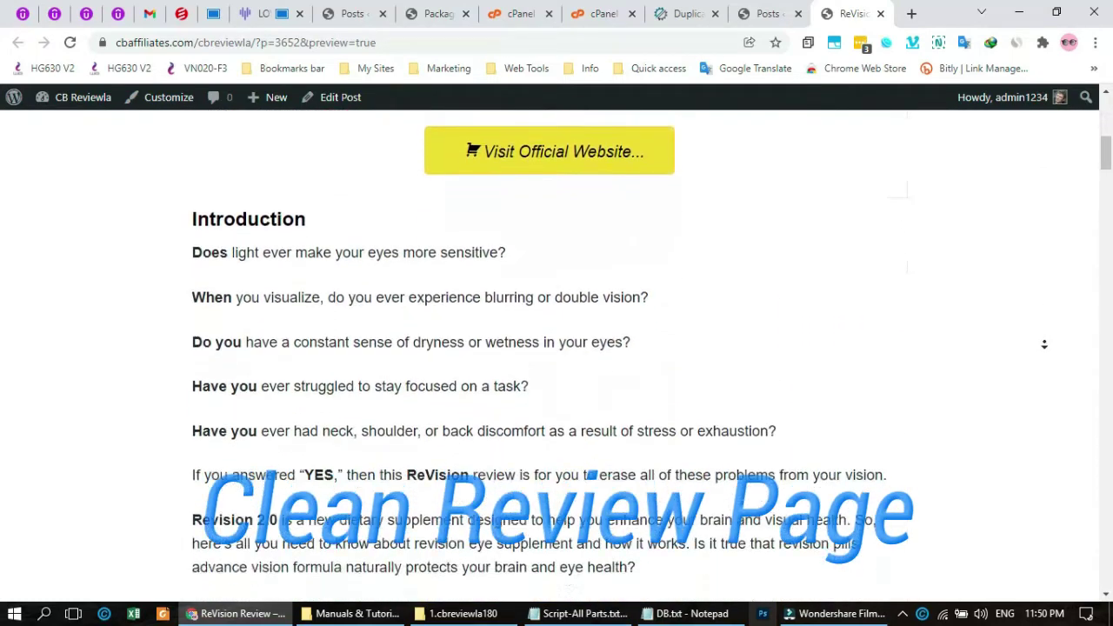
pyautogui.scroll(-5, 1045, 344)
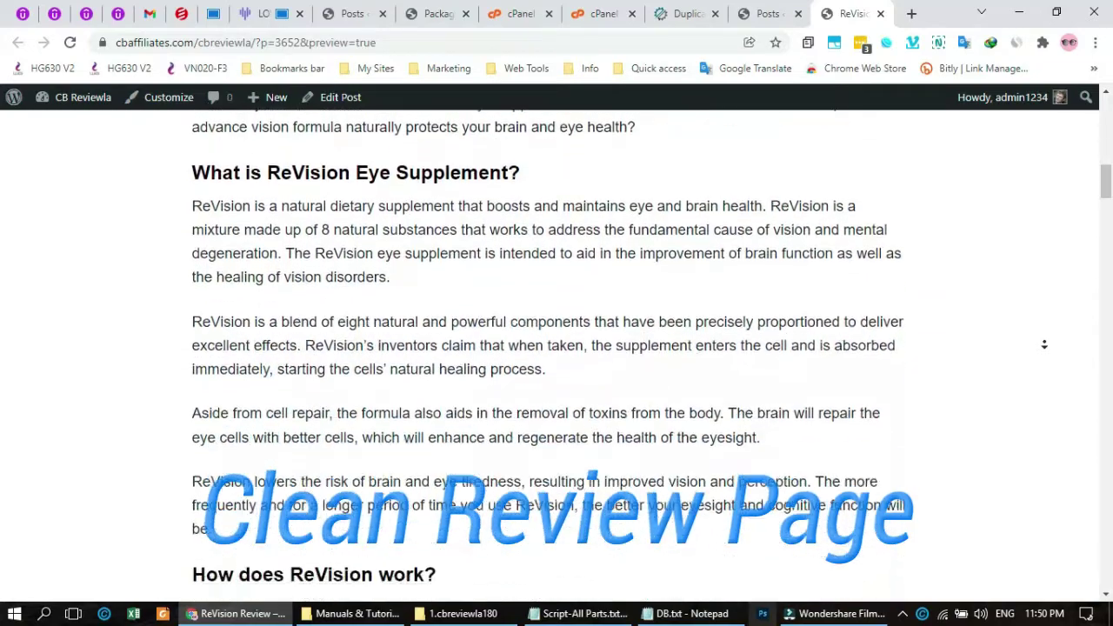
pyautogui.scroll(-5, 1044, 345)
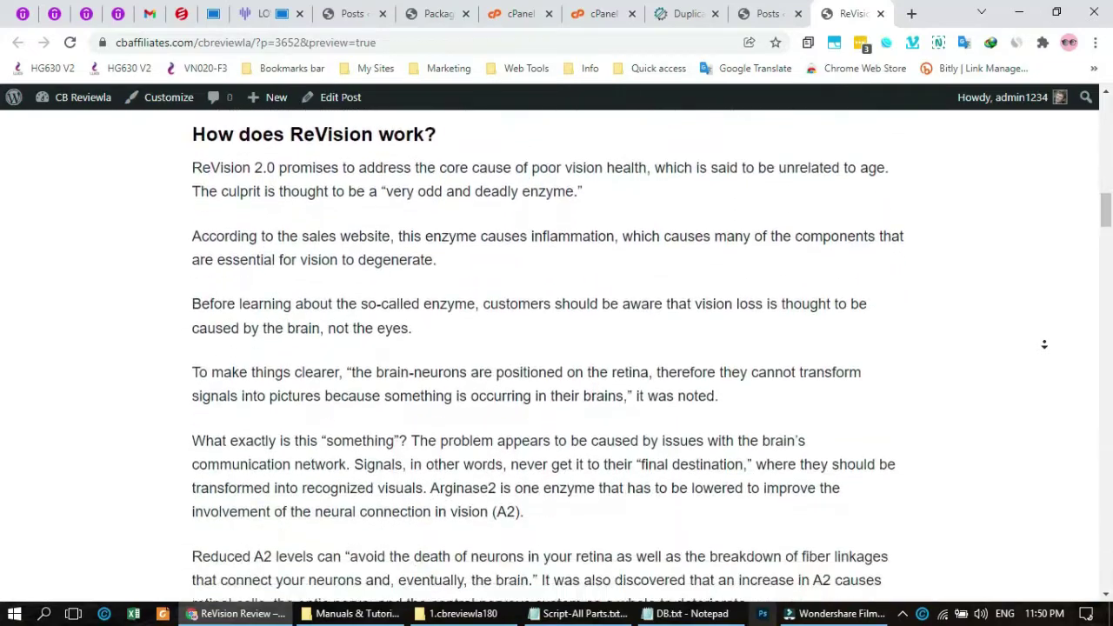
pyautogui.scroll(-18, 1044, 372)
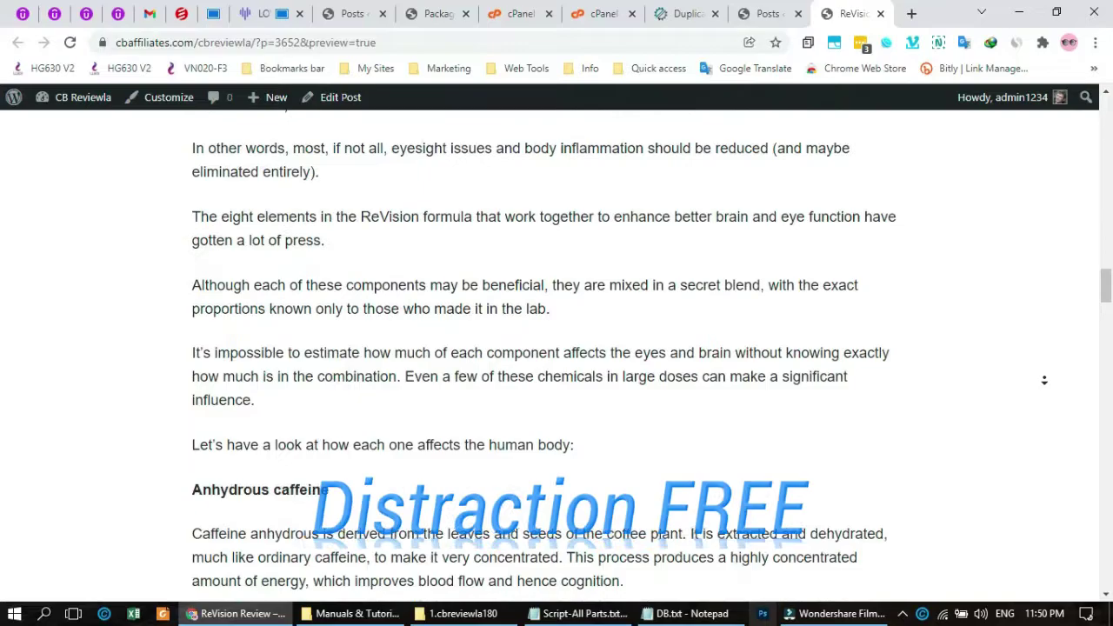
pyautogui.scroll(-18, 1044, 380)
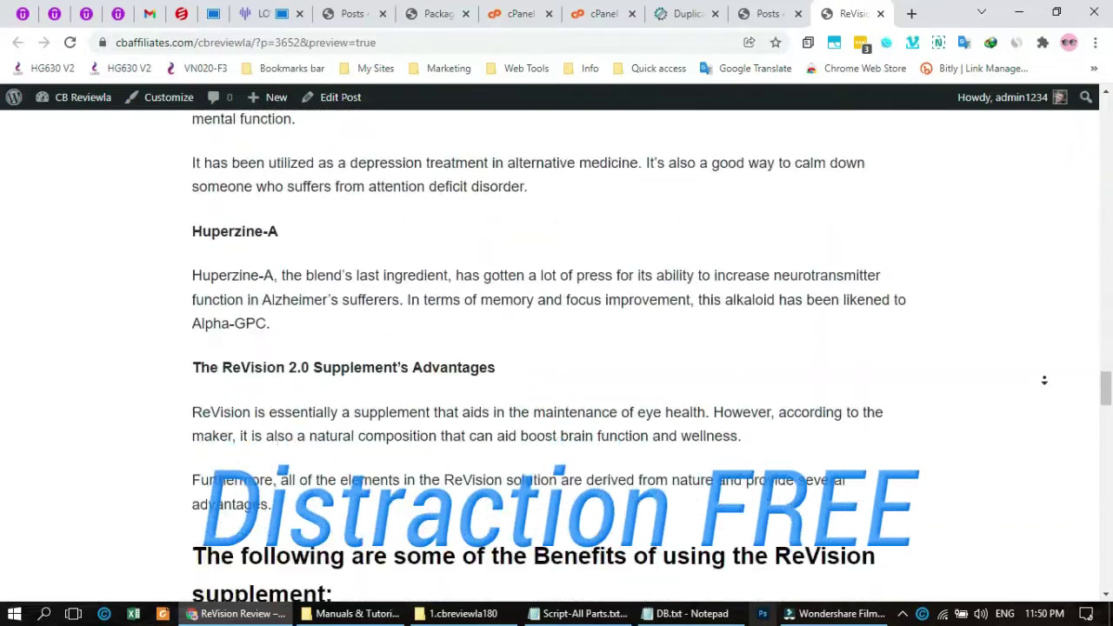
pyautogui.scroll(-8, 1044, 380)
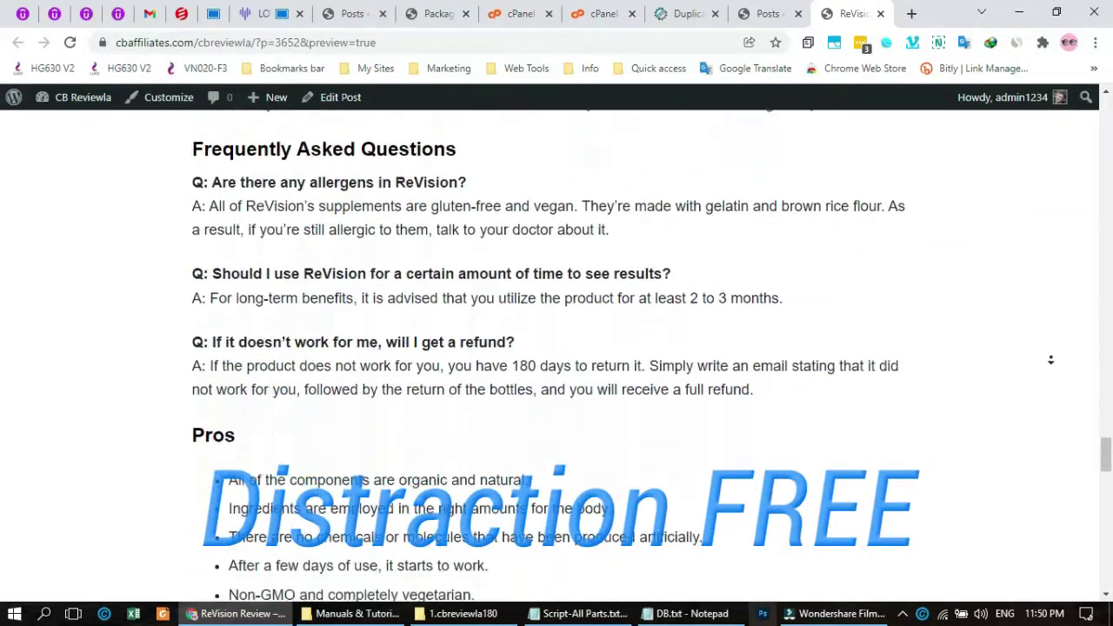
pyautogui.scroll(-9, 1050, 364)
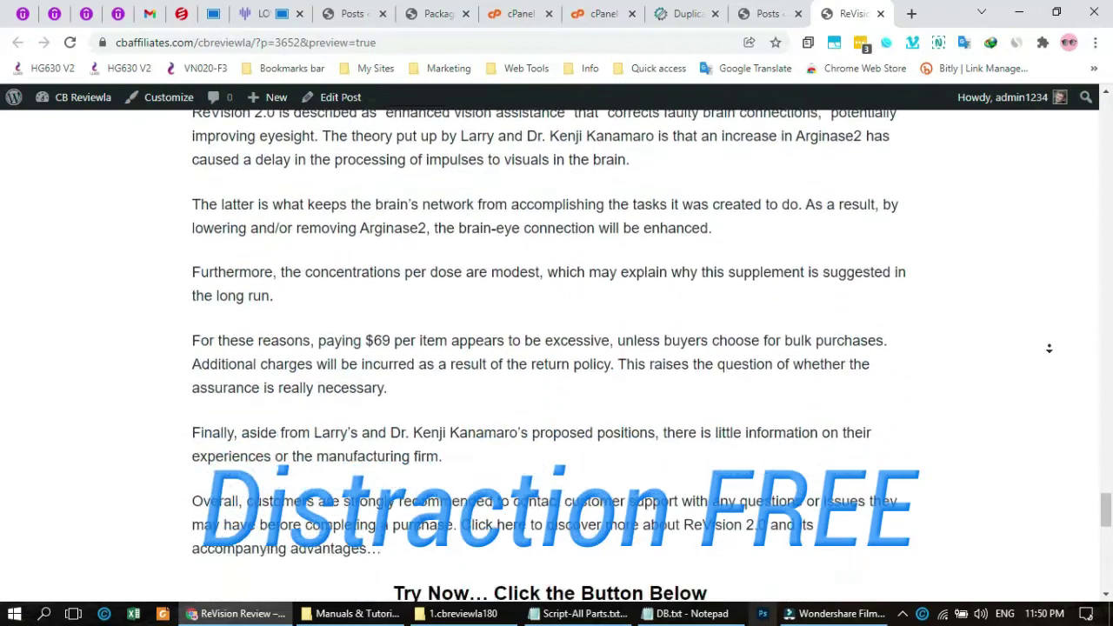
pyautogui.scroll(-4, 1049, 334)
# - Stop at the Visit Official Website button and open the Renew Review from More Reviews
pyautogui.click(971, 296)
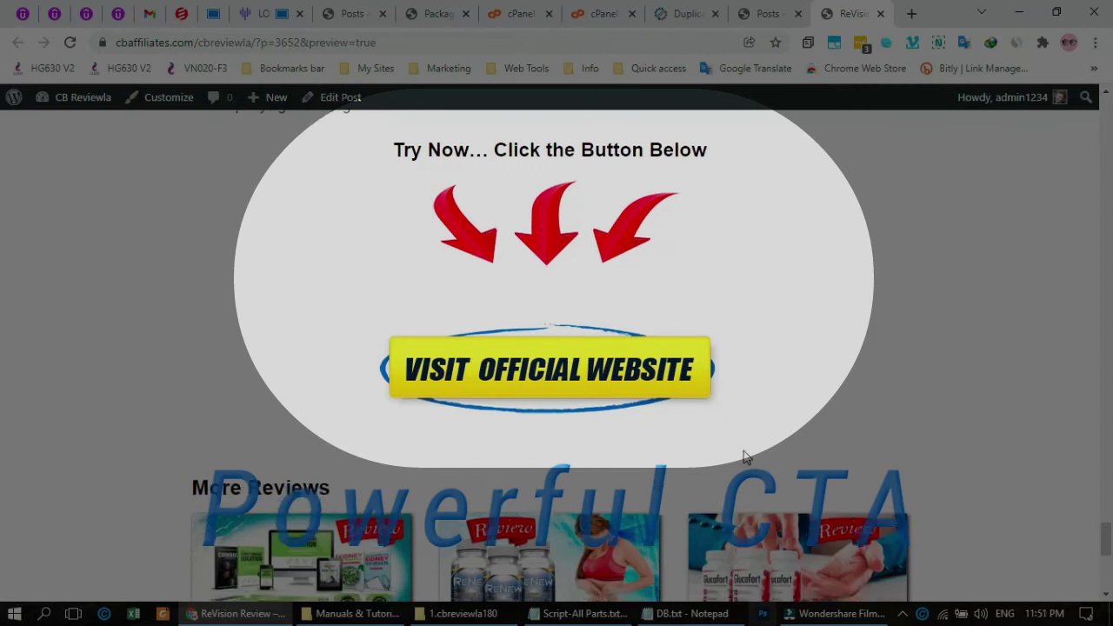
pyautogui.scroll(-2, 744, 457)
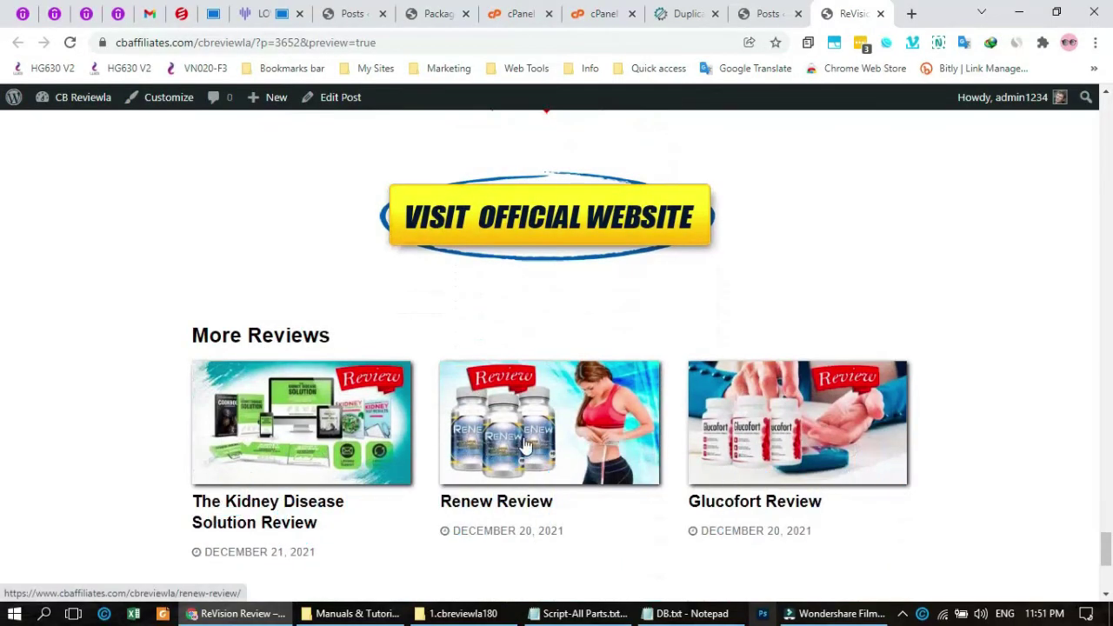
pyautogui.click(524, 446)
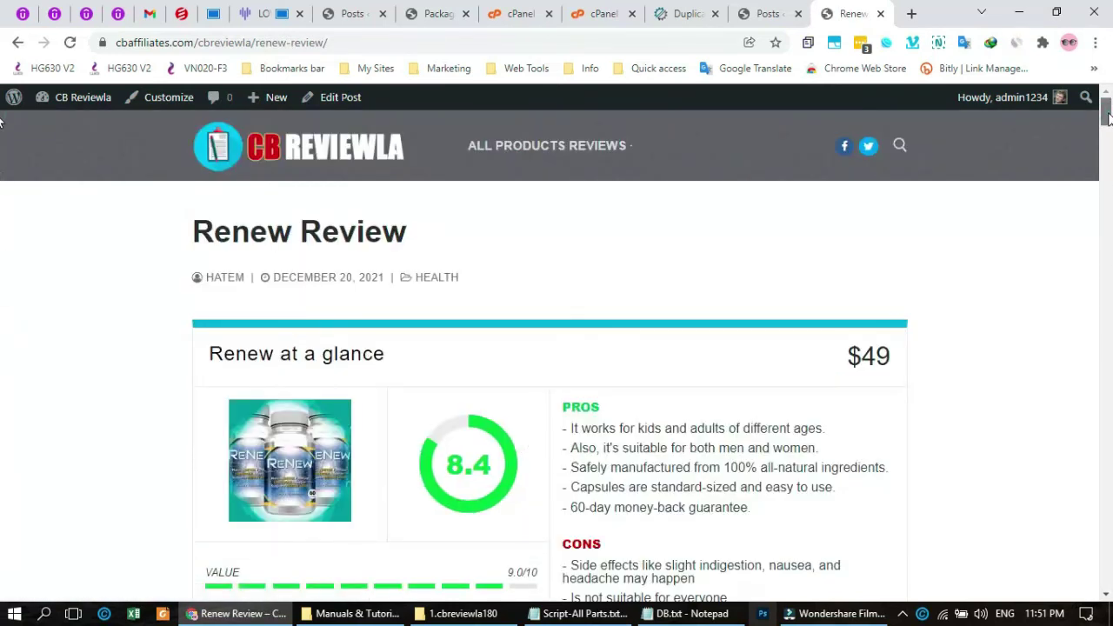
# - Scroll the Renew Review to More Reviews and open The Parkinson's Protocol Review
pyautogui.moveTo(1109, 119); pyautogui.dragTo(1109, 149)
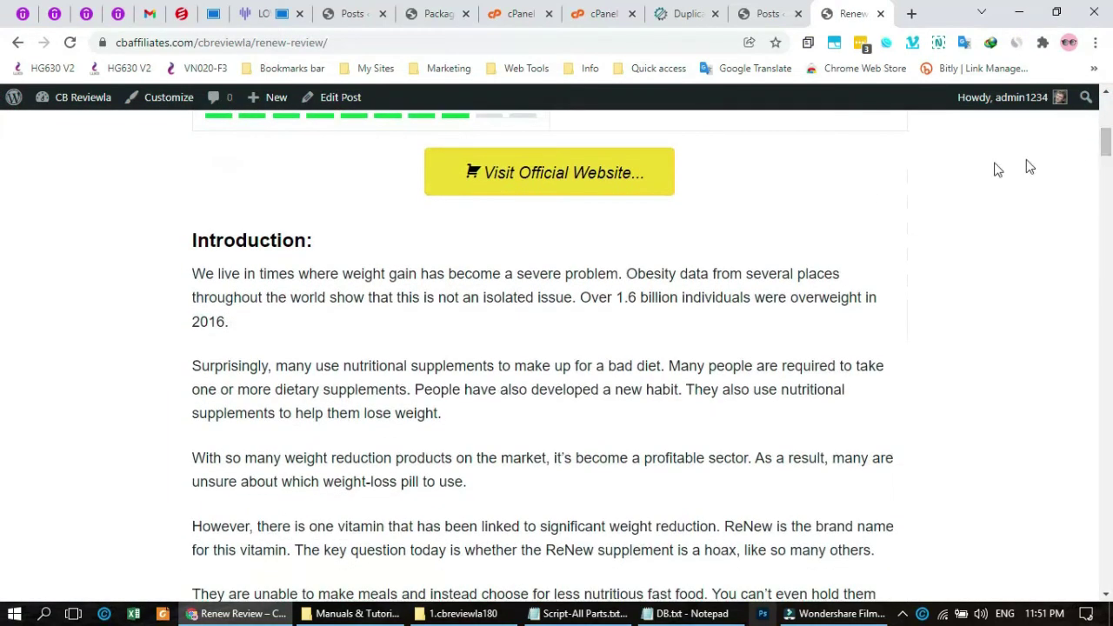
pyautogui.moveTo(1109, 148); pyautogui.dragTo(1109, 567)
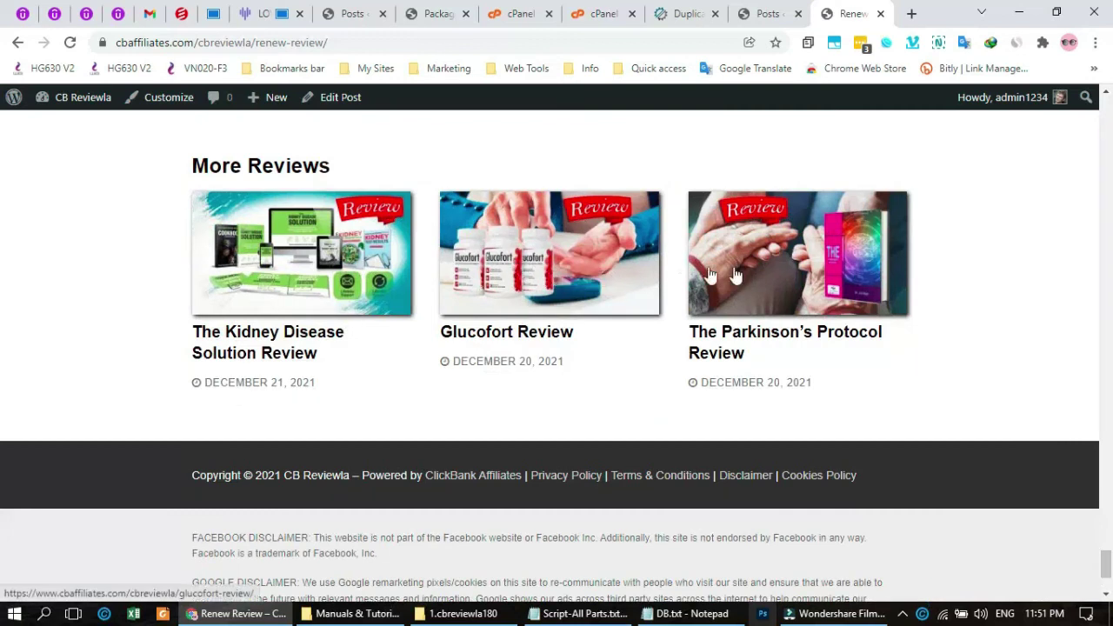
pyautogui.click(779, 267)
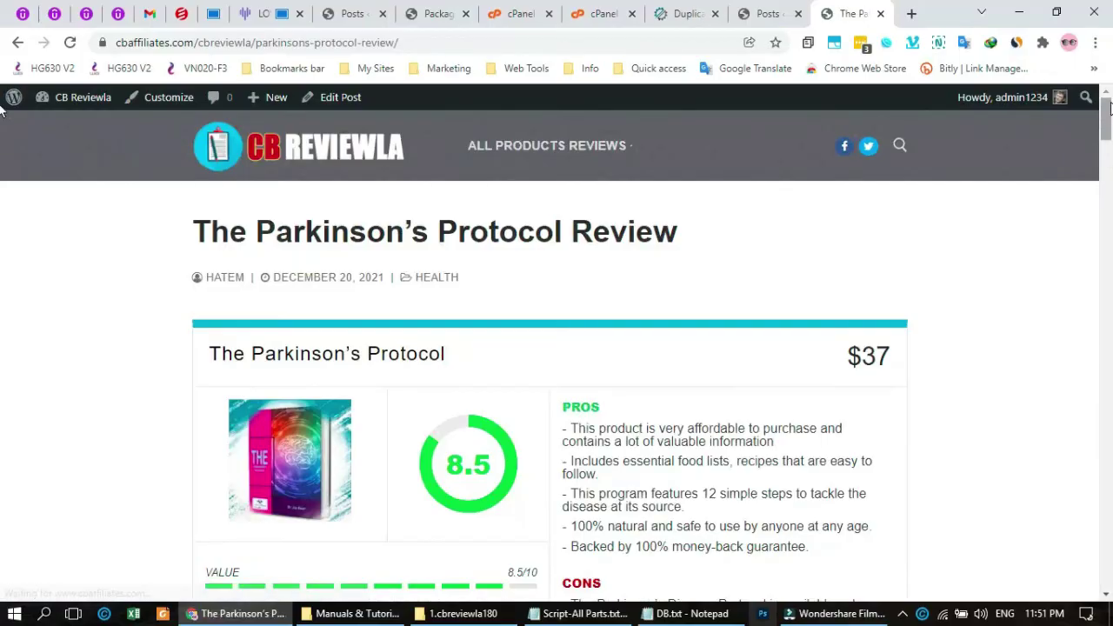
pyautogui.moveTo(1108, 125); pyautogui.dragTo(1060, 576)
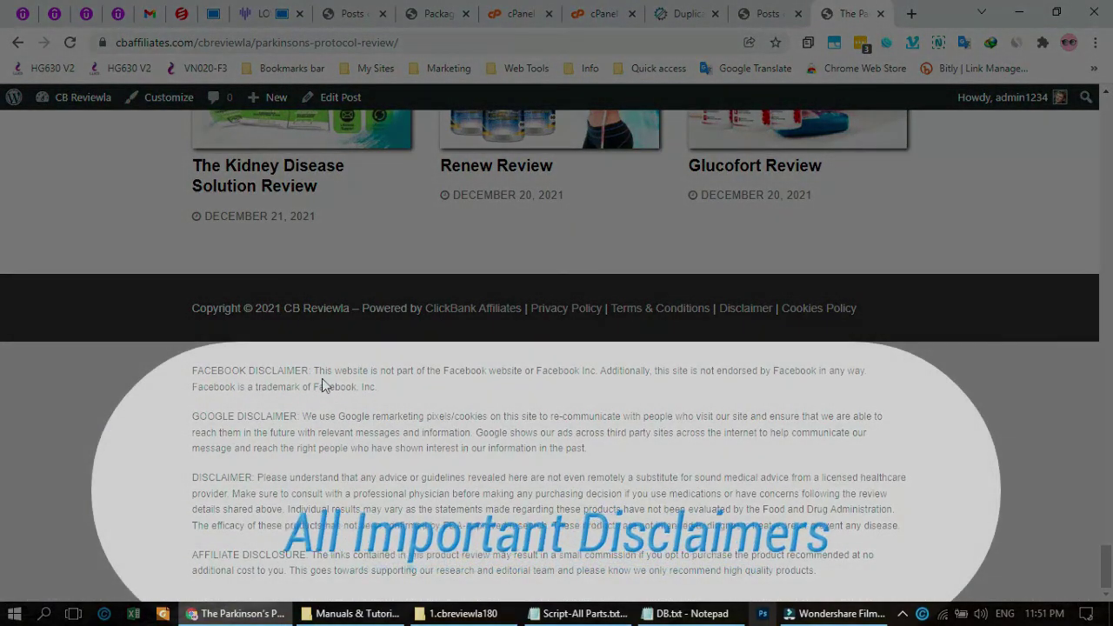
pyautogui.moveTo(193, 416); pyautogui.dragTo(288, 420)
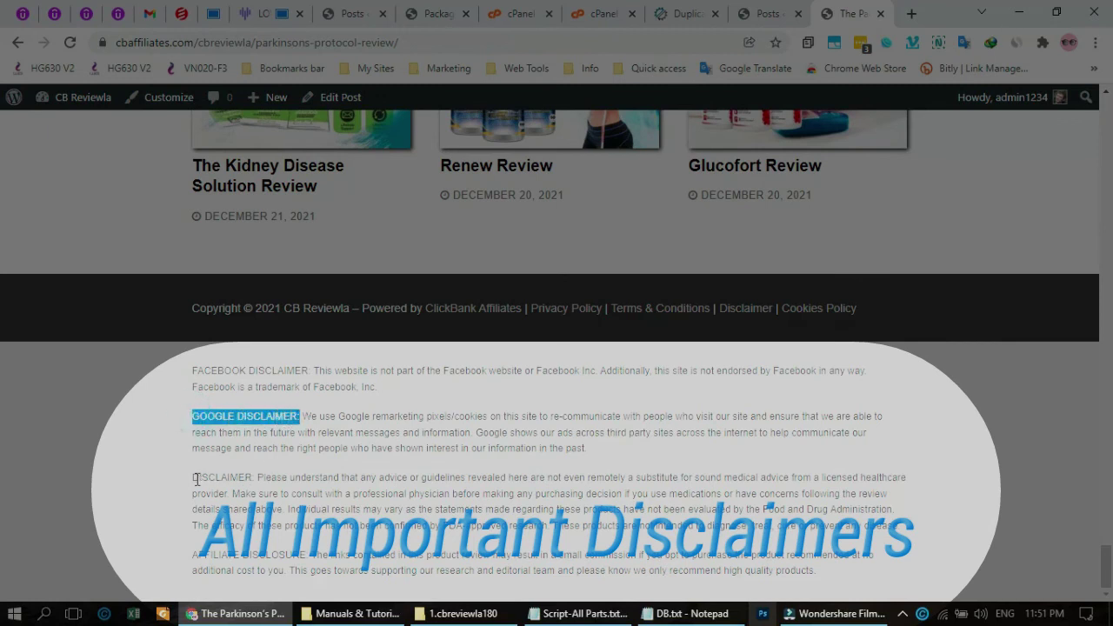
pyautogui.moveTo(197, 478); pyautogui.dragTo(252, 478)
pyautogui.moveTo(185, 555); pyautogui.dragTo(385, 601)
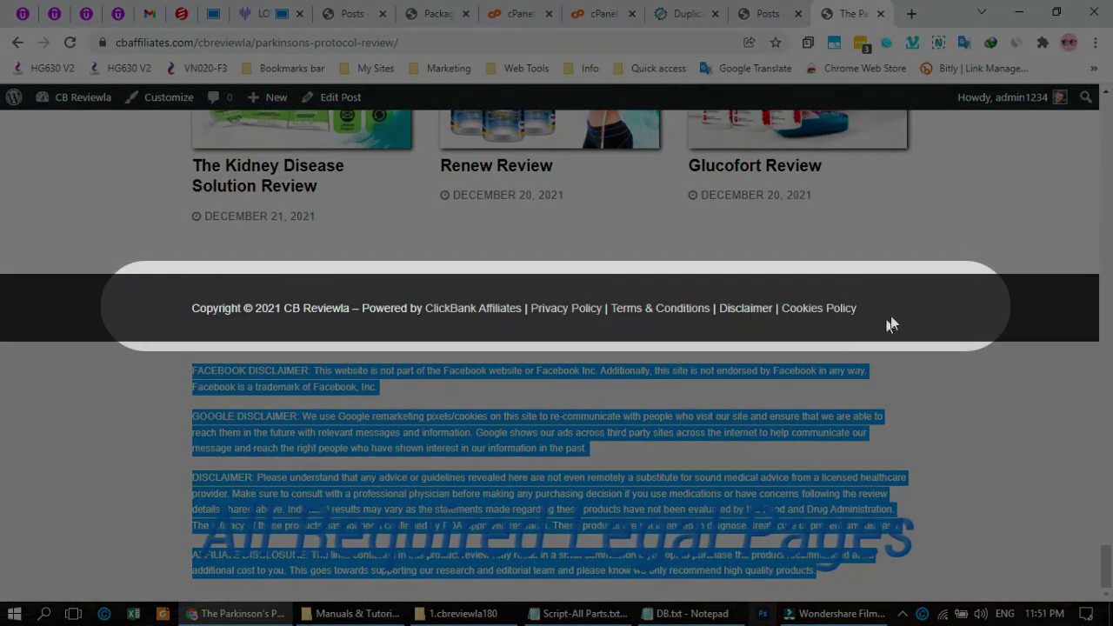
pyautogui.click(912, 319)
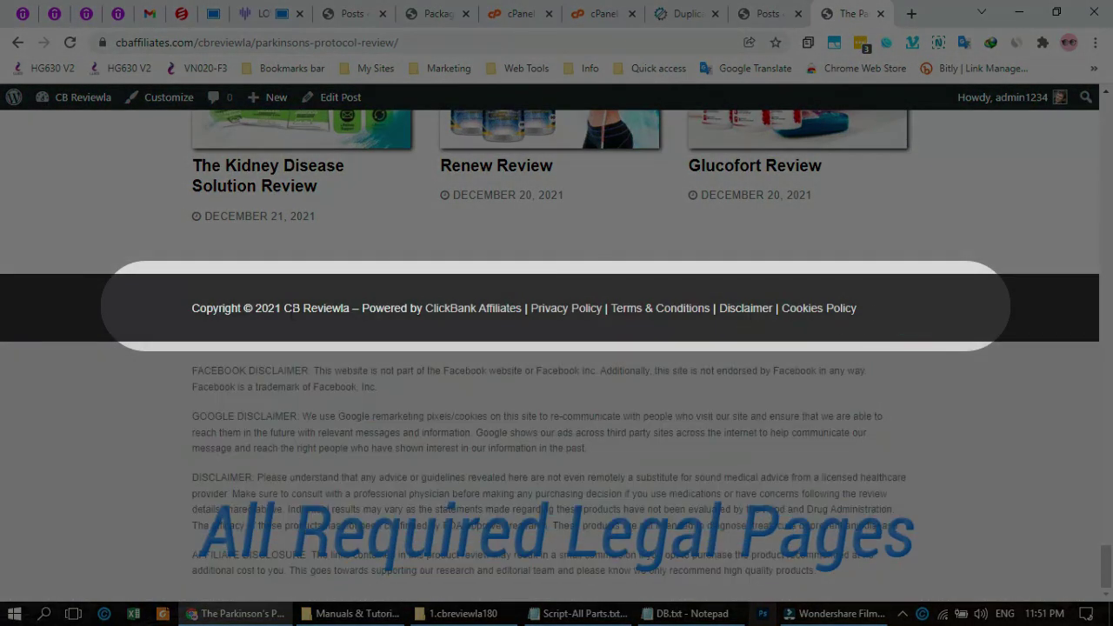
pyautogui.moveTo(170, 314); pyautogui.dragTo(881, 313)
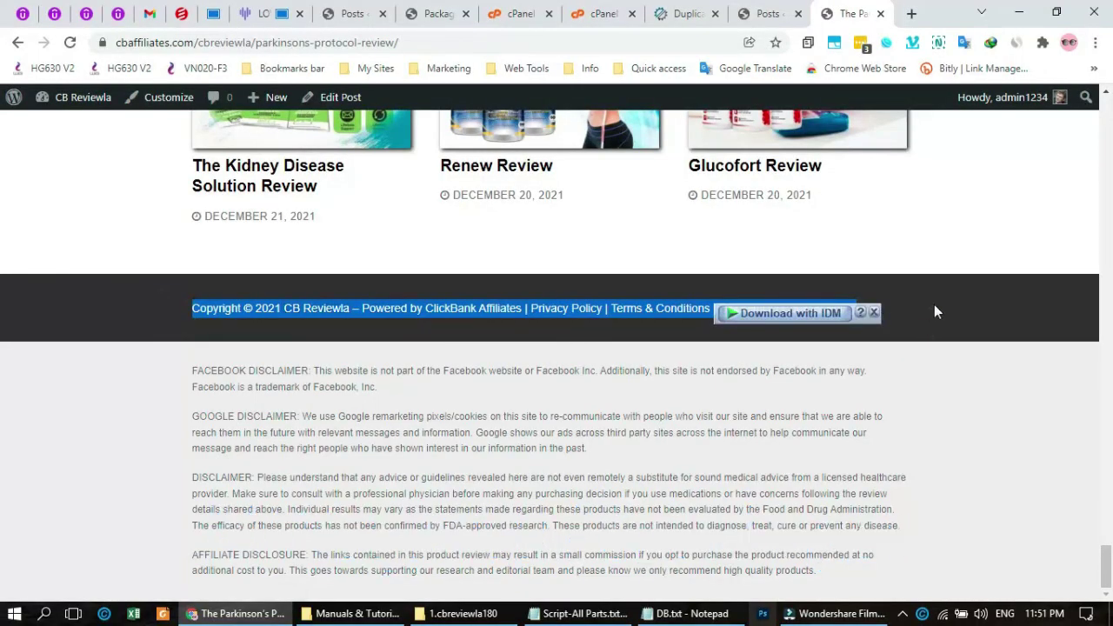
pyautogui.click(934, 306)
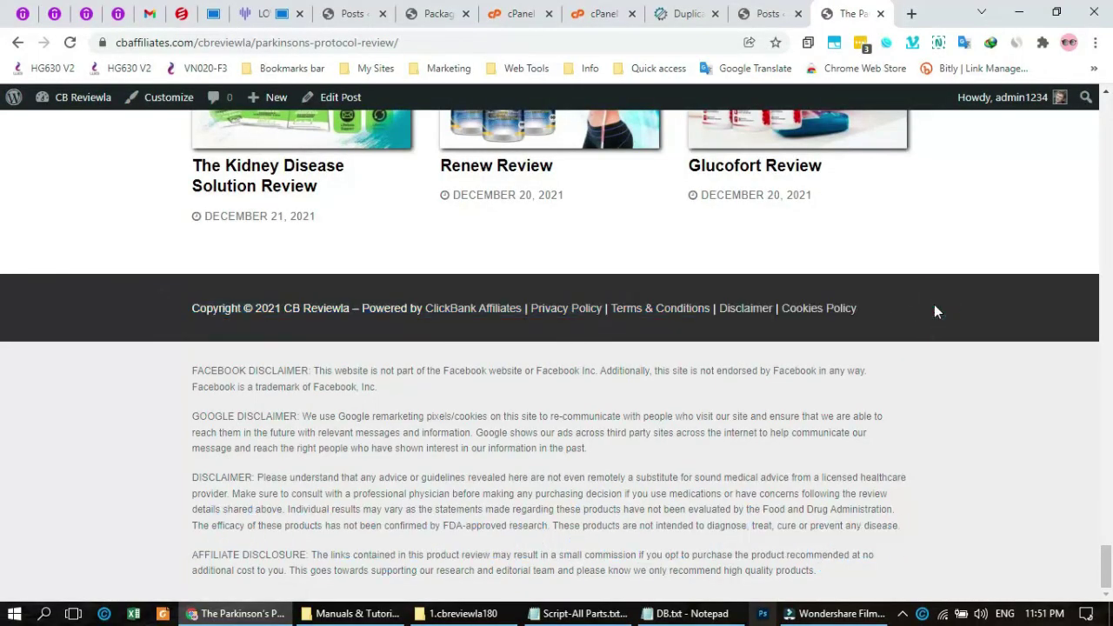